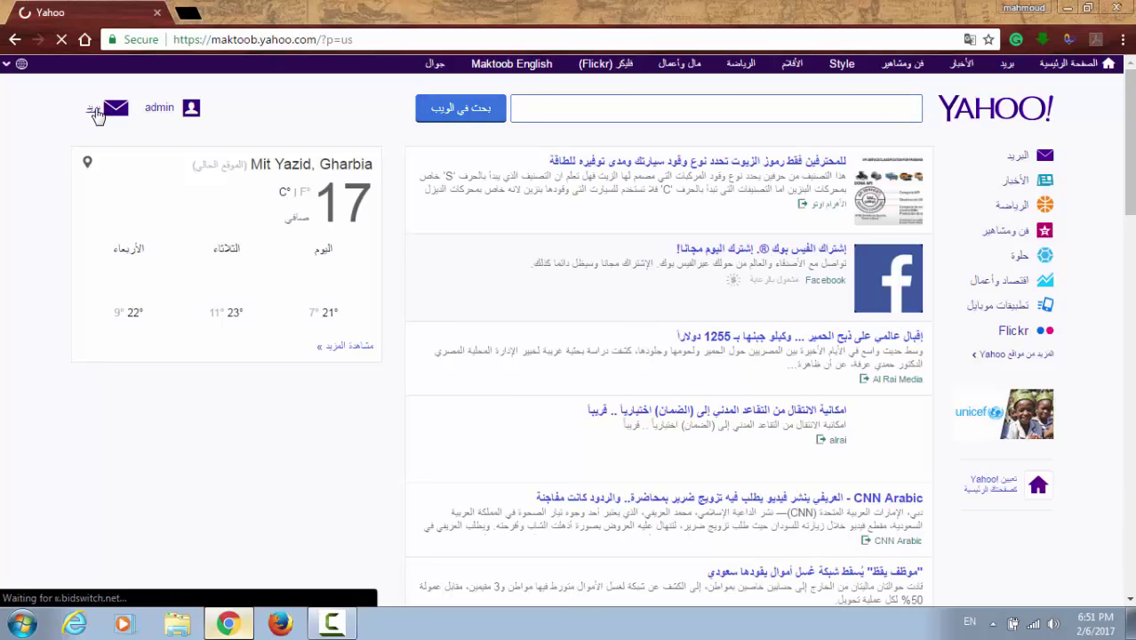
Step: Open the Yahoo Mail inbox from the envelope icon on the Yahoo homepage
left_click(96, 111)
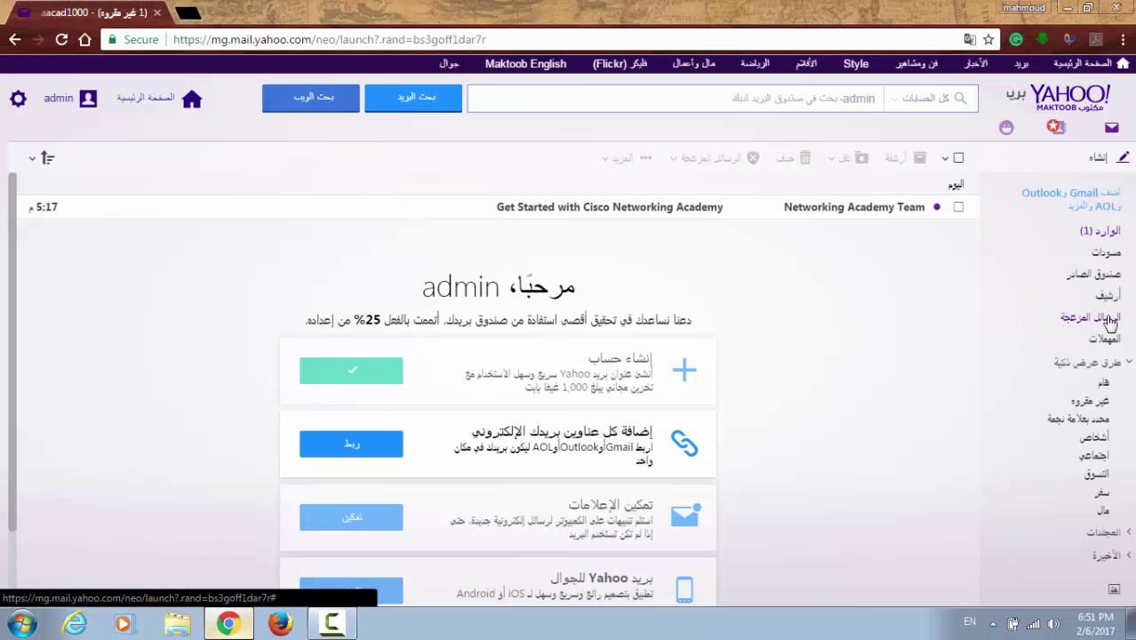
Step: Open the 'Get Started with Cisco Networking Academy' email and confirm the email address
left_click(875, 214)
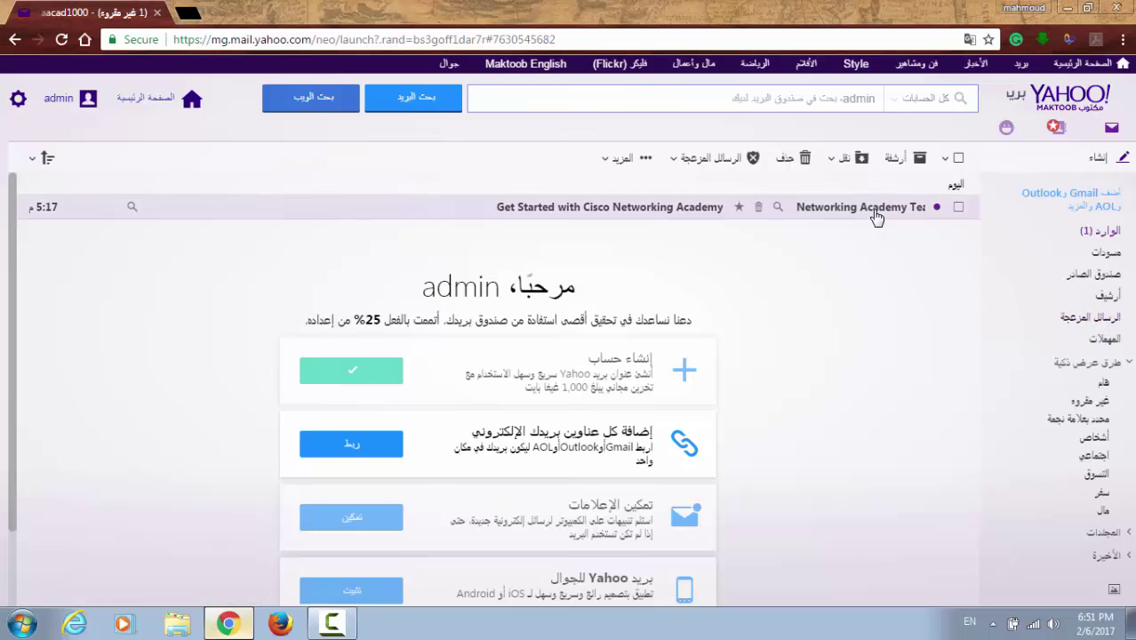
left_click(703, 239)
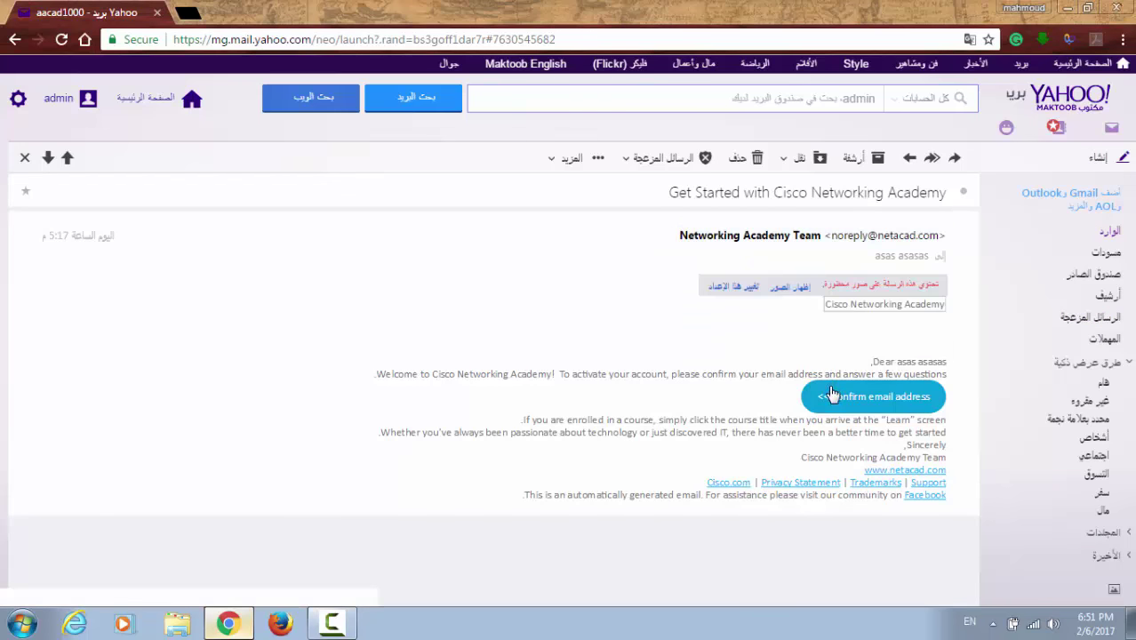
left_click(862, 407)
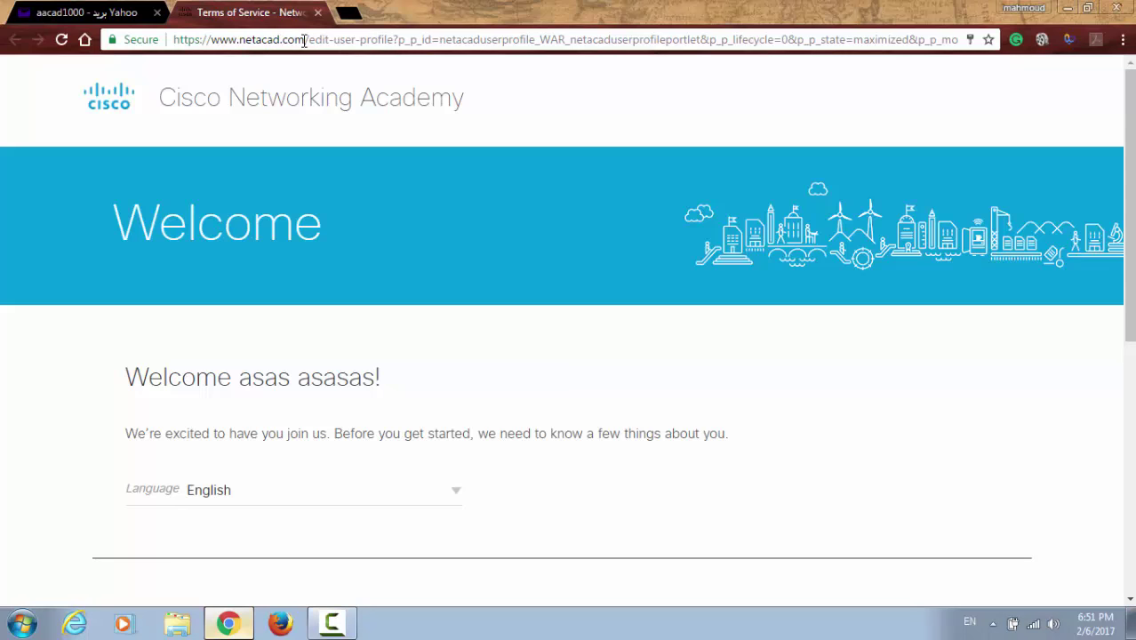
Step: Set the profile country to Egypt and the province to Al Gharbiyah
left_click_drag(305, 39, 214, 39)
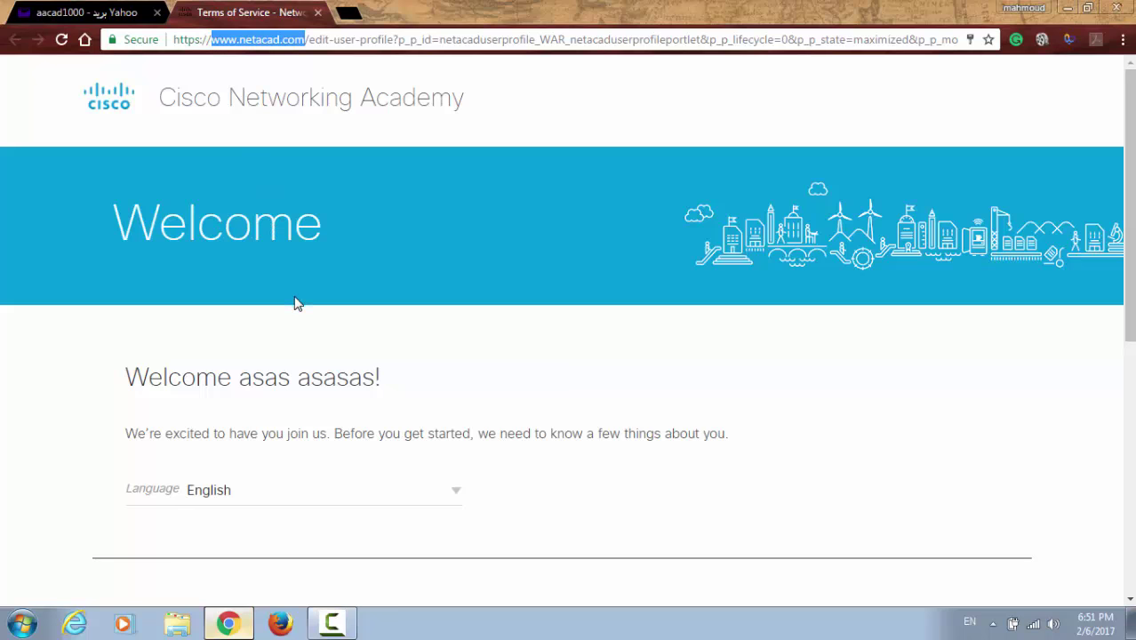
scroll(297, 303, "down", 2)
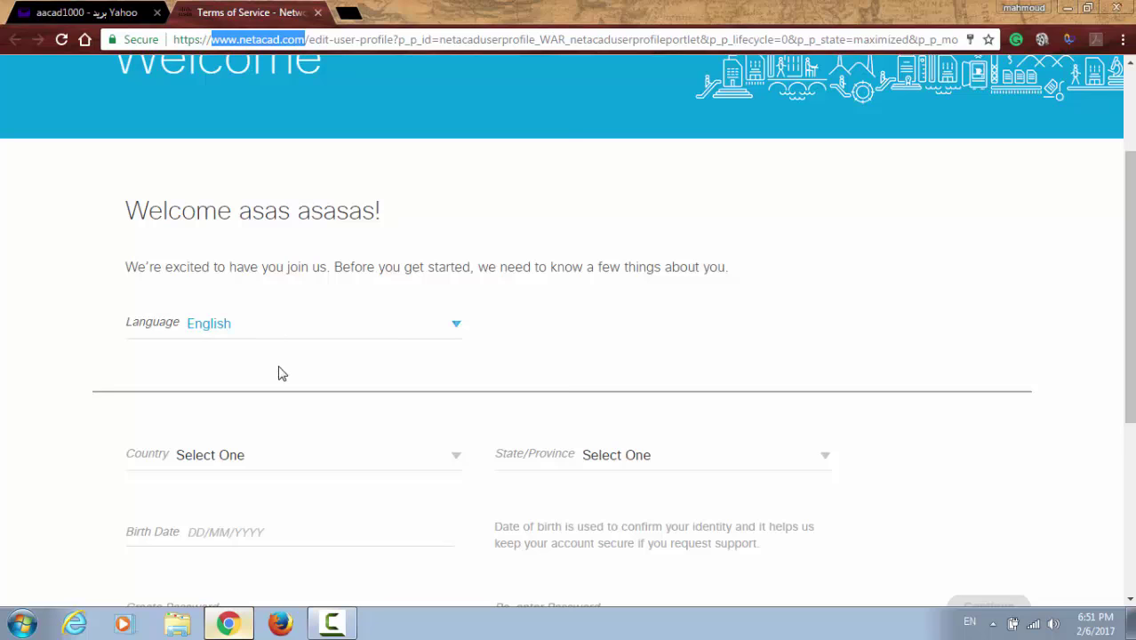
scroll(279, 373, "down", 2)
left_click(249, 295)
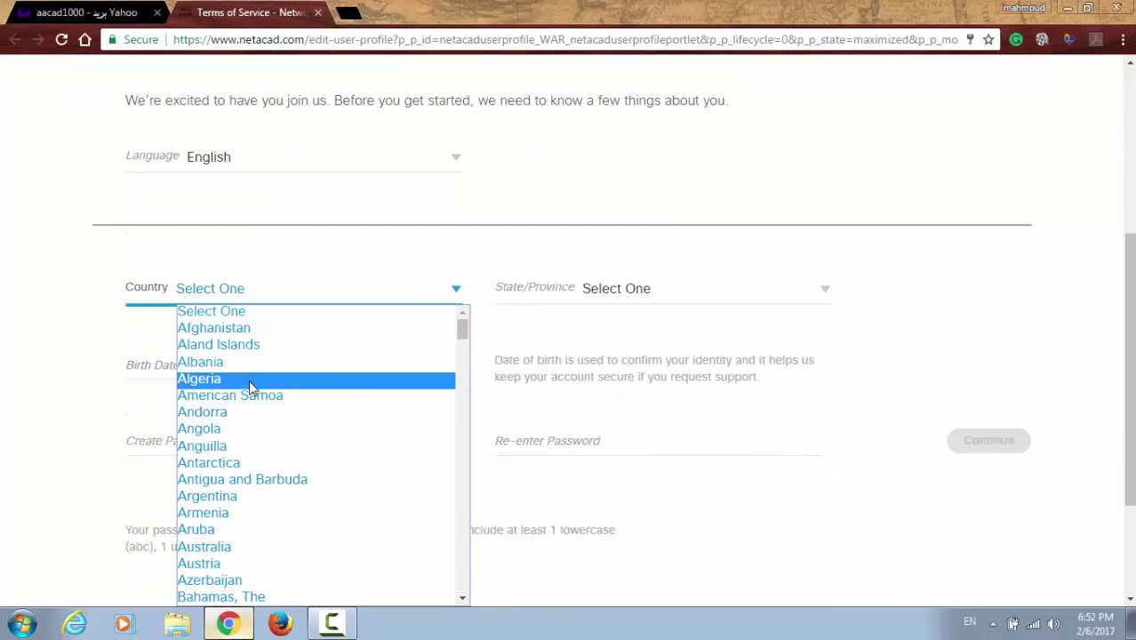
type("ec")
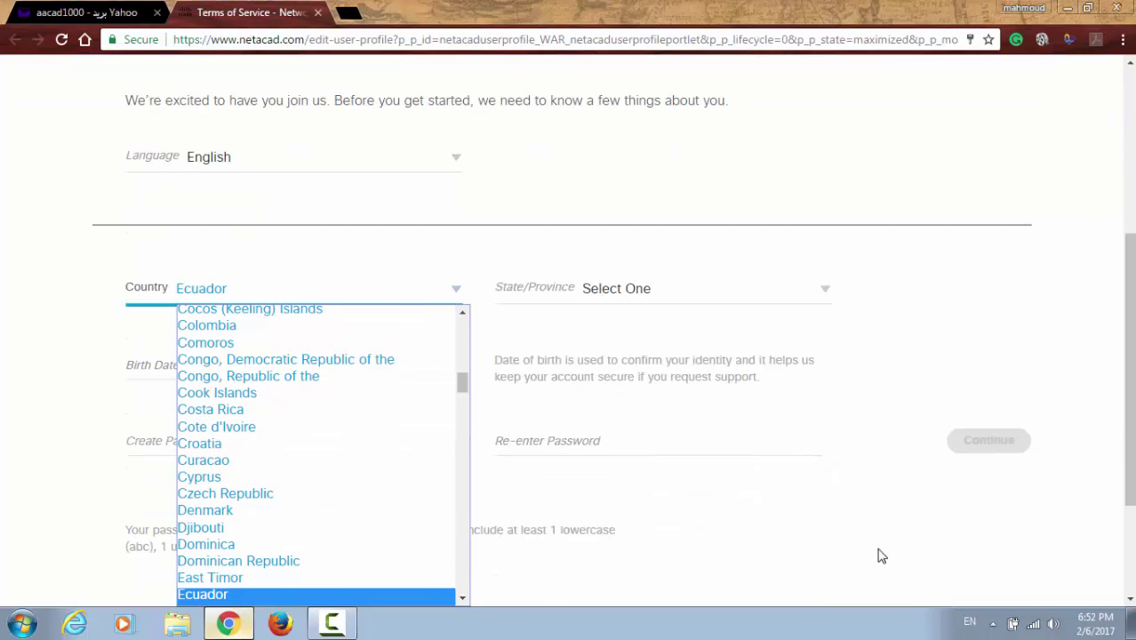
key("Down")
left_click(353, 590)
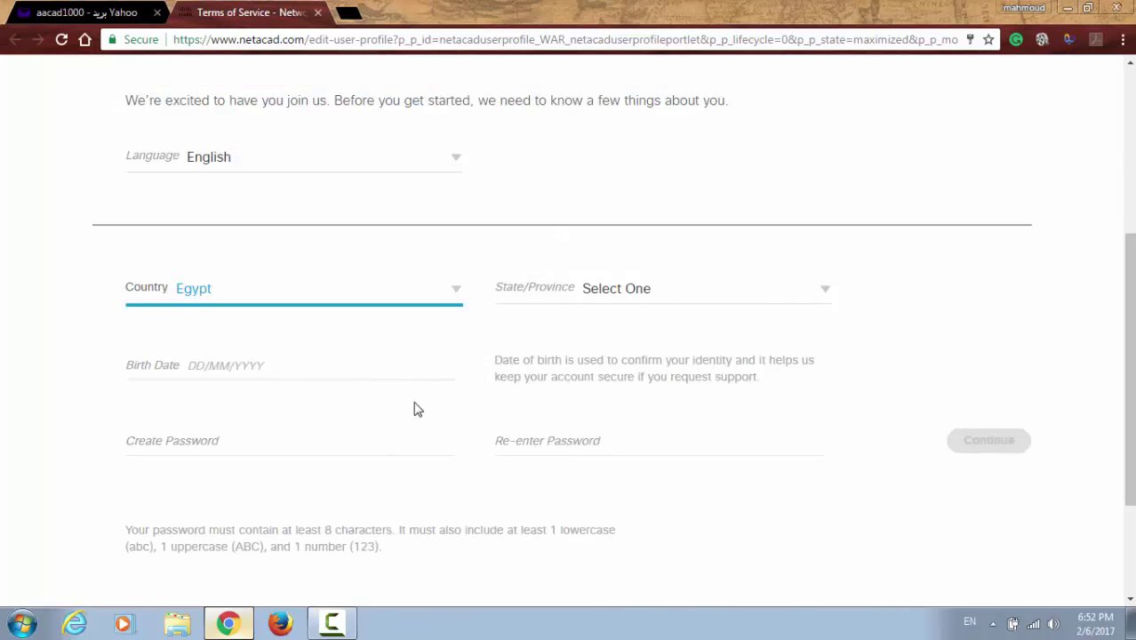
left_click(643, 297)
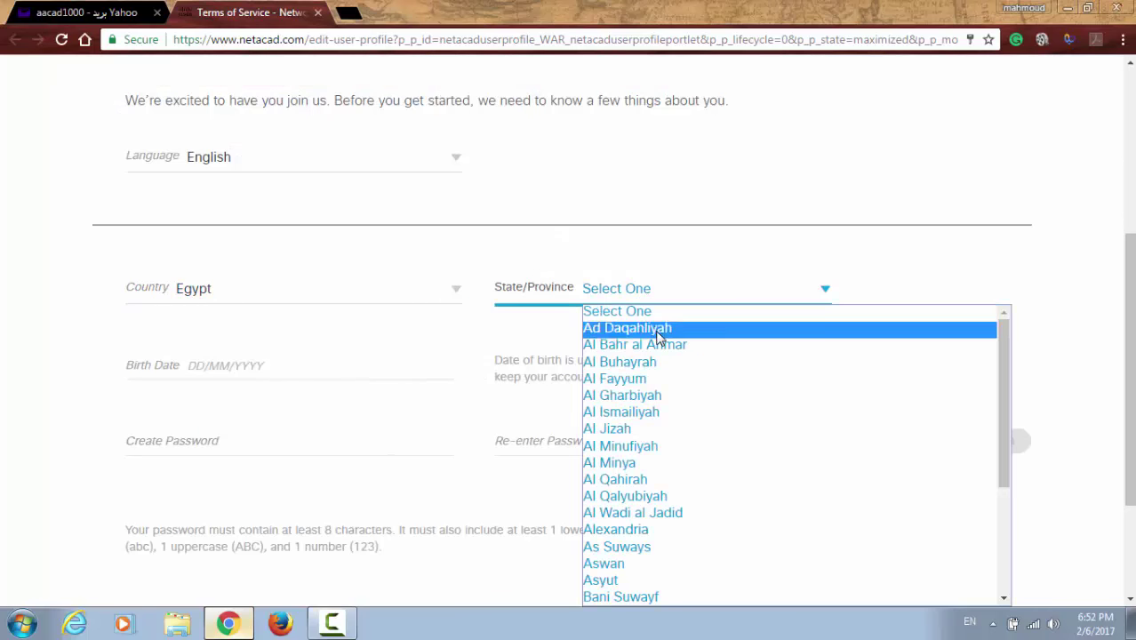
left_click(657, 397)
left_click(284, 370)
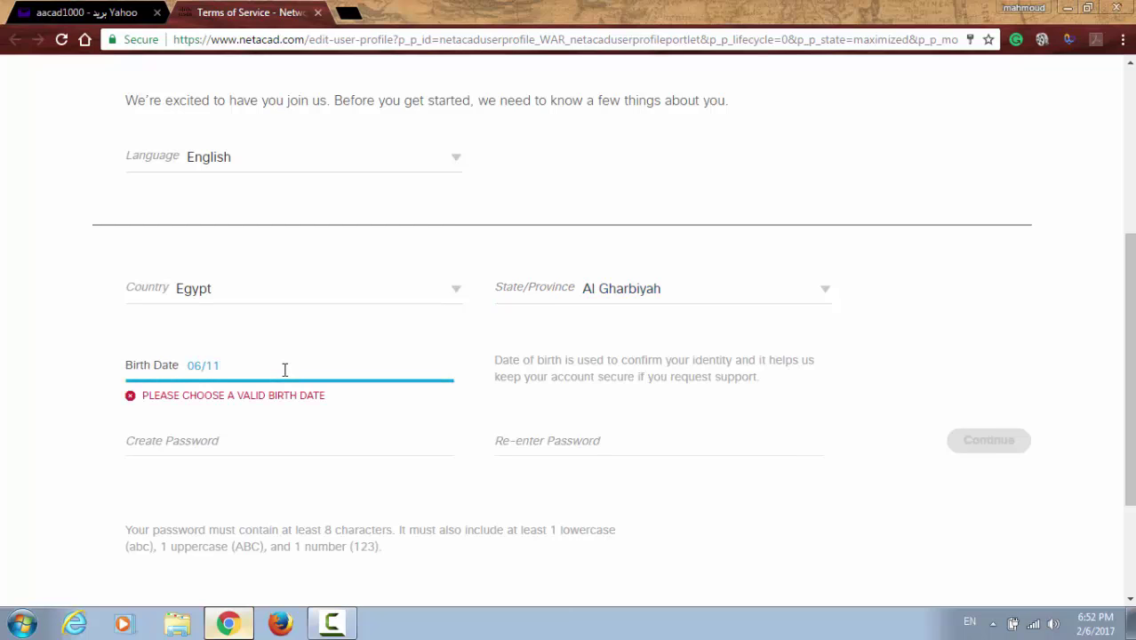
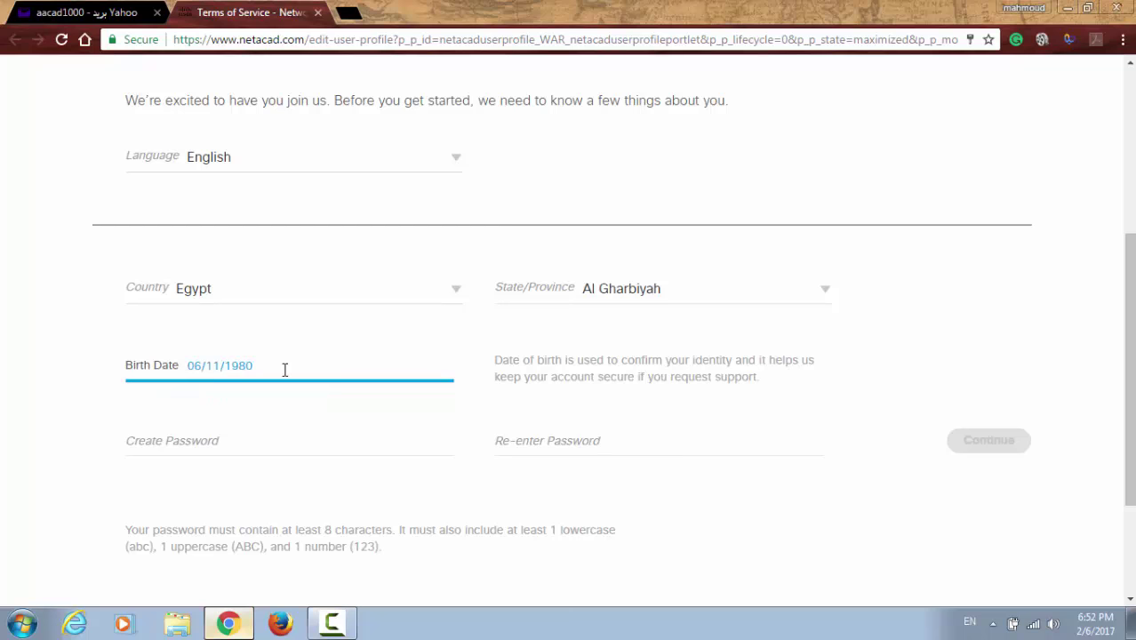
left_click(295, 442)
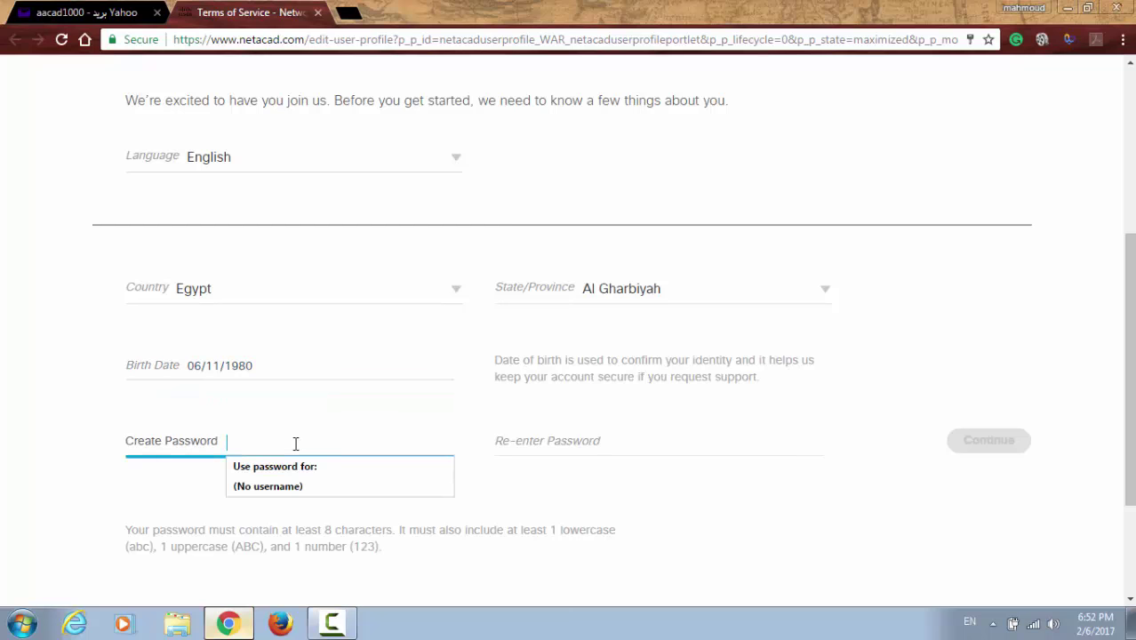
type("****")
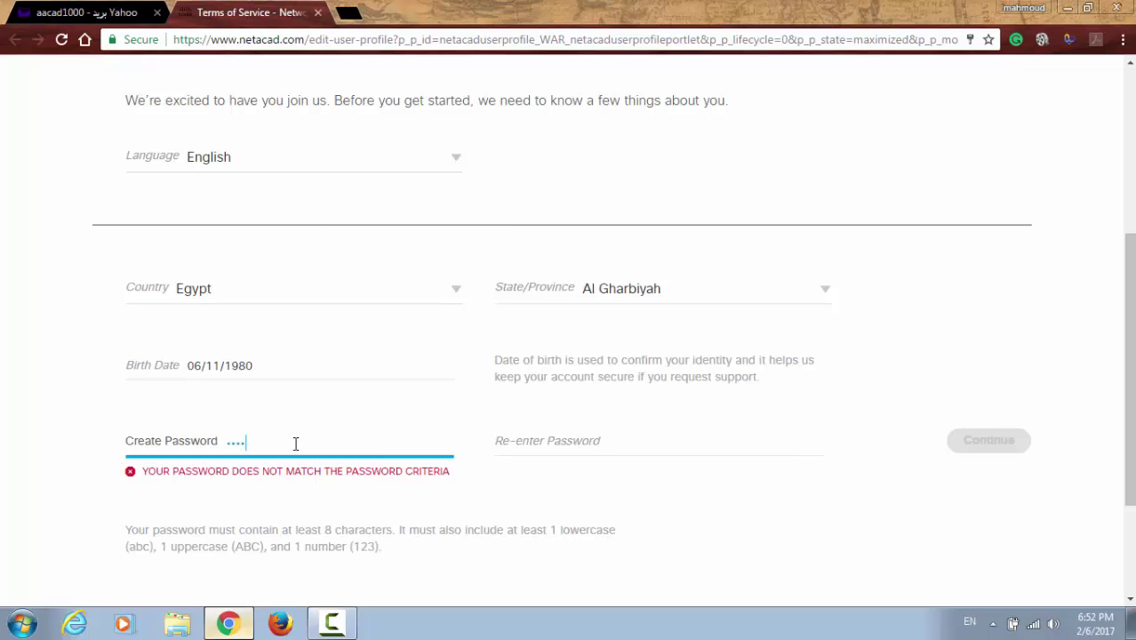
key("BackSpace")
key("BackSpace")
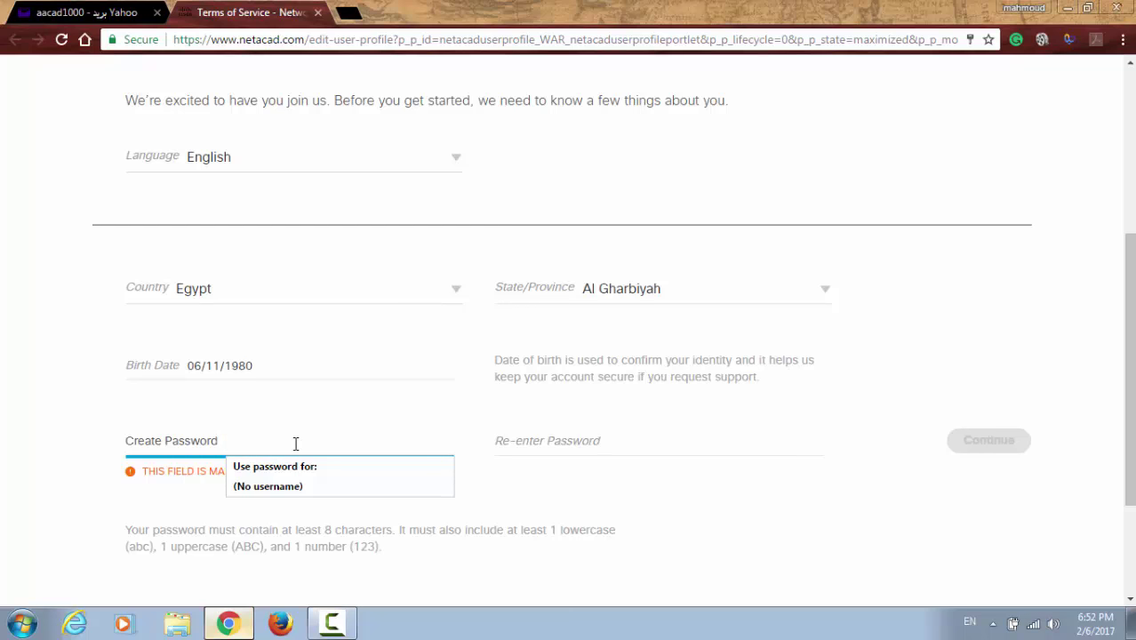
type("*")
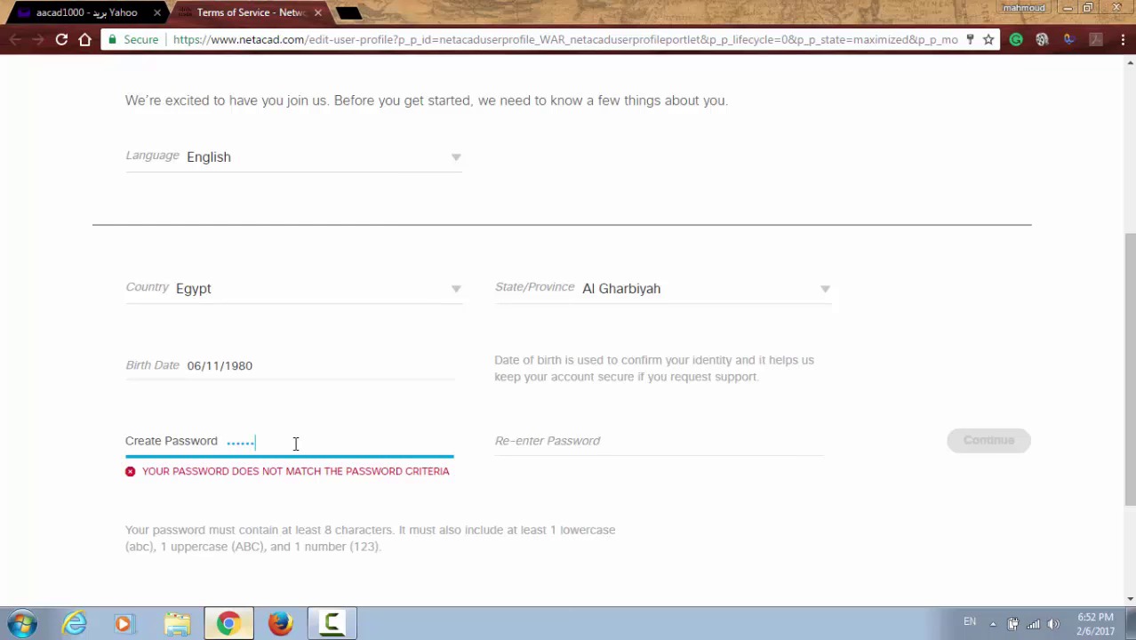
left_click(22, 623)
left_click(100, 259)
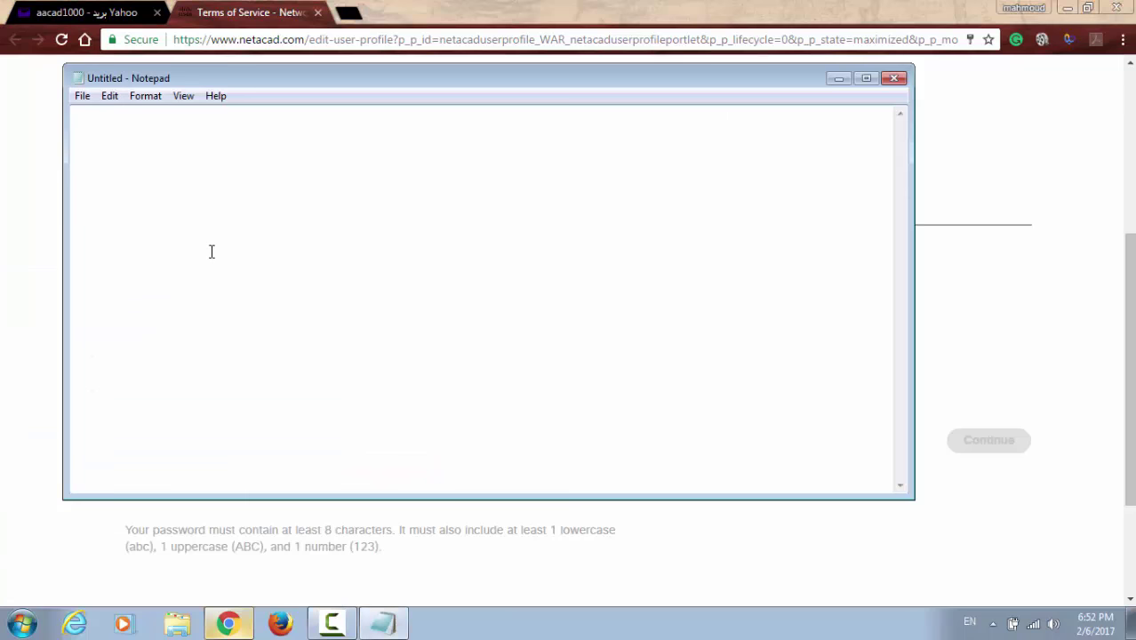
Step: Write the account password in Notepad and paste it into the Re-enter Password field
type("Cisco@123")
left_click_drag(178, 118, 69, 120)
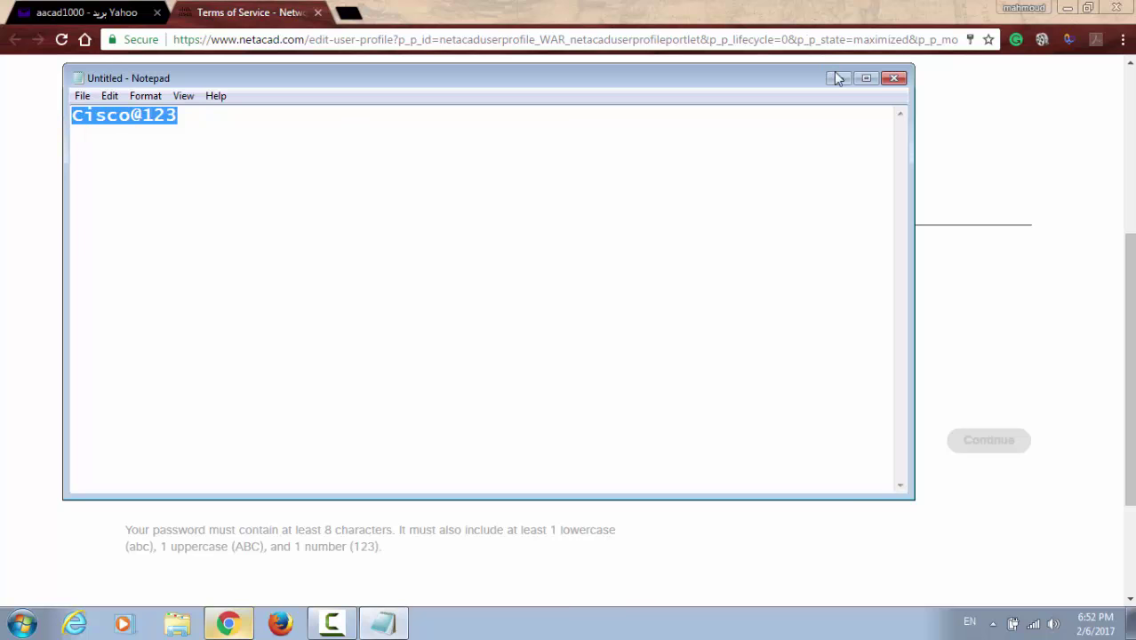
key("alt+Tab")
left_click(596, 441)
key("ctrl+v")
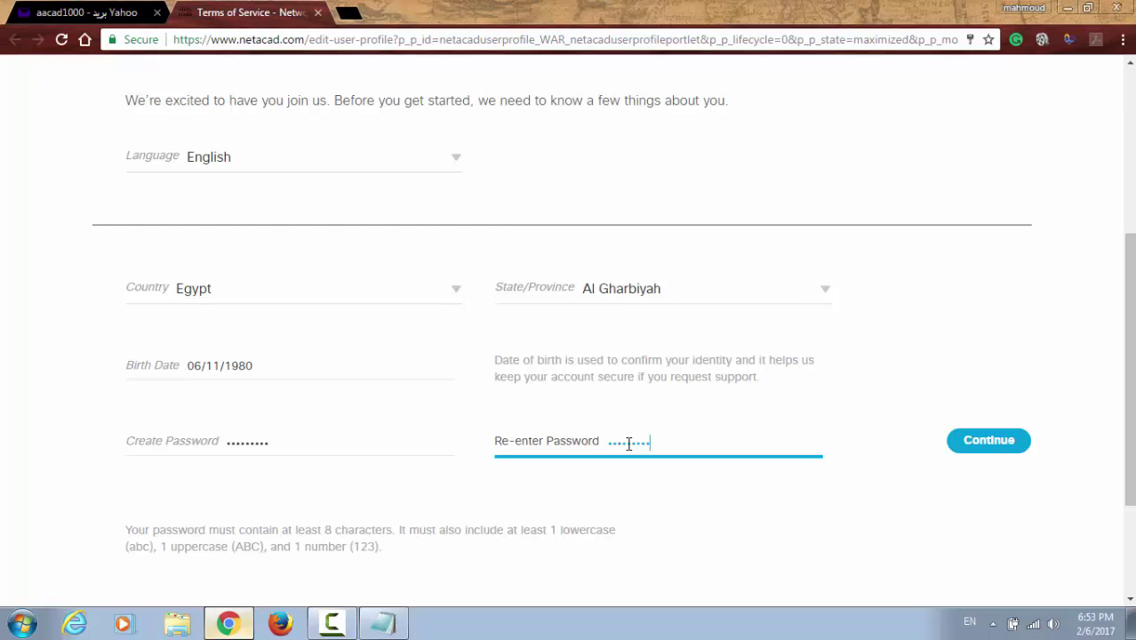
Step: Submit the profile details, then agree to and accept the Terms and Conditions
scroll(467, 500, "down", 3)
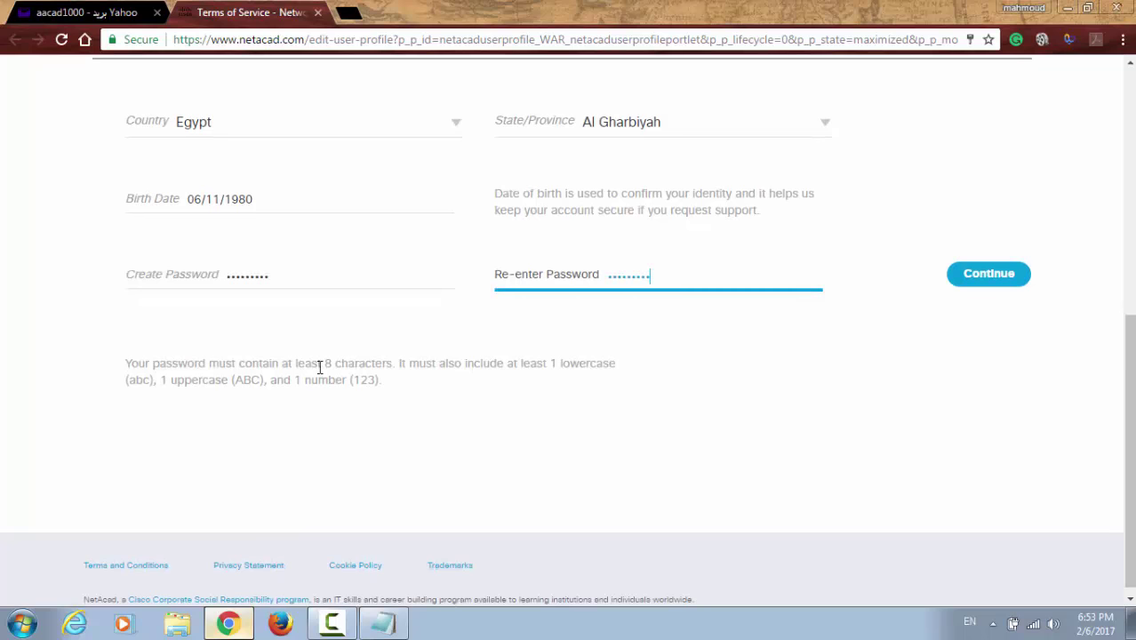
left_click(972, 281)
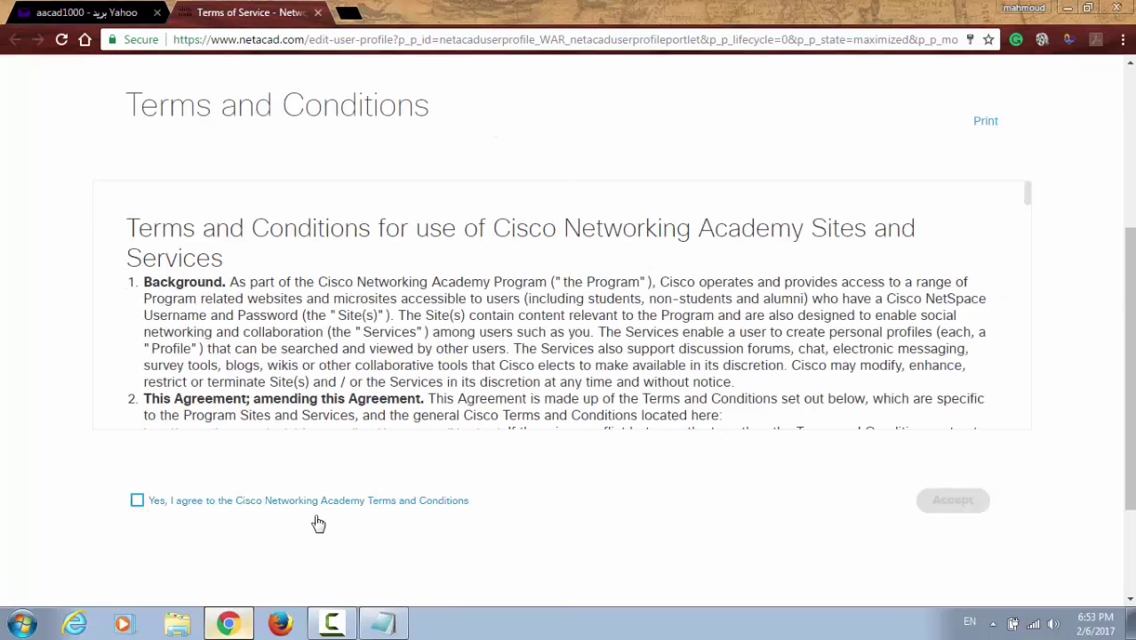
left_click(138, 503)
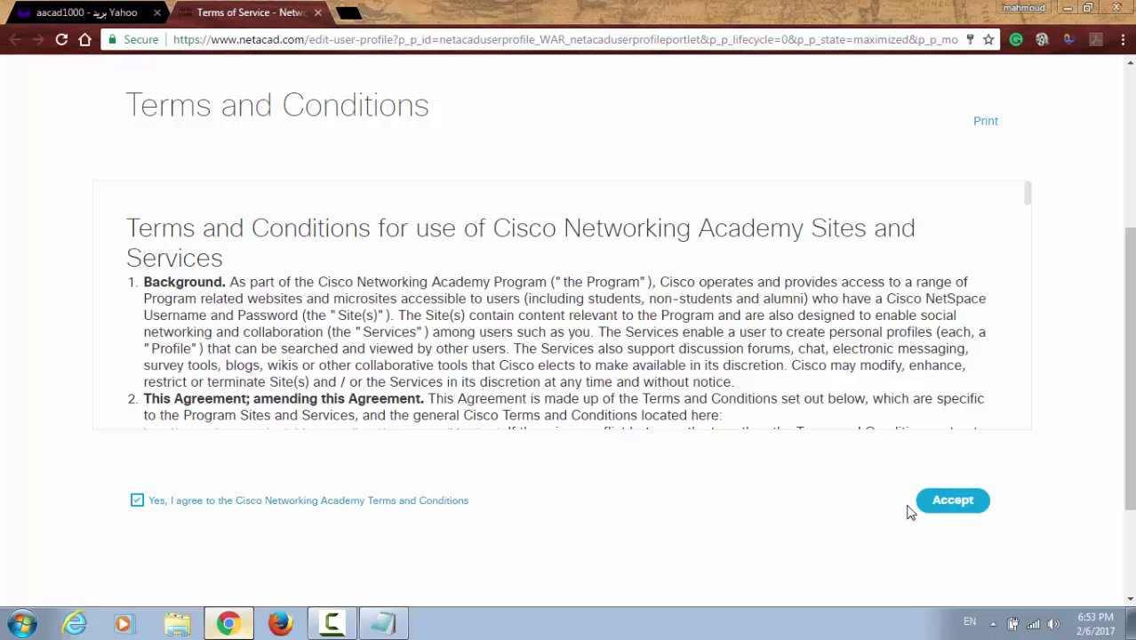
left_click(929, 506)
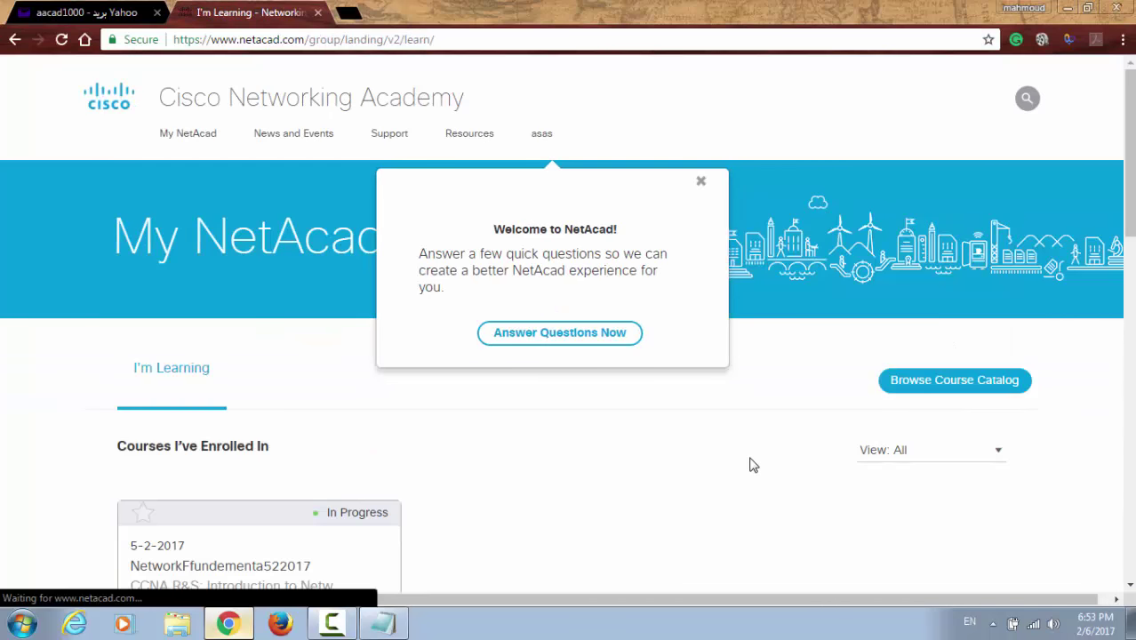
Step: Choose exploring an IT career as the goal and 'Less than one year' of experience
left_click(548, 346)
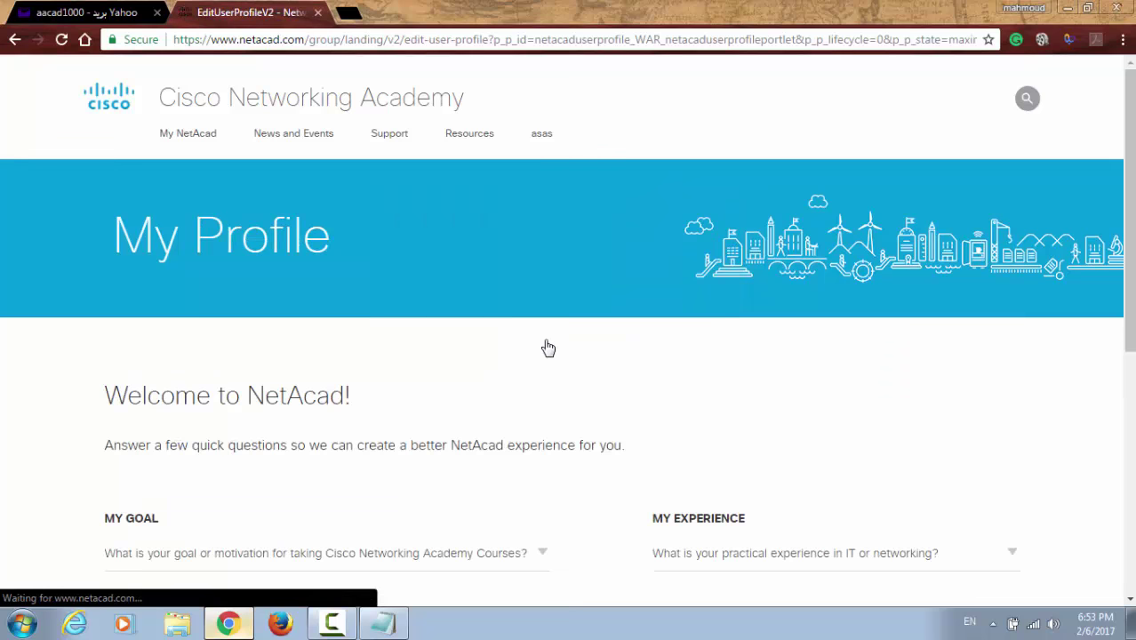
scroll(449, 388, "down", 1)
scroll(449, 388, "down", 1)
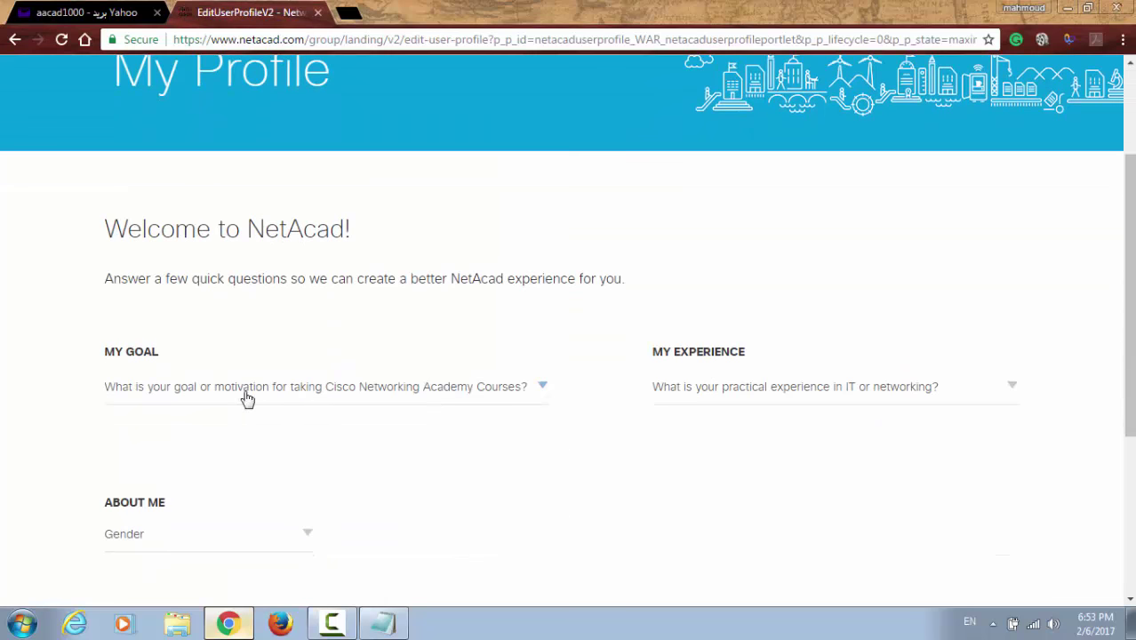
left_click(178, 391)
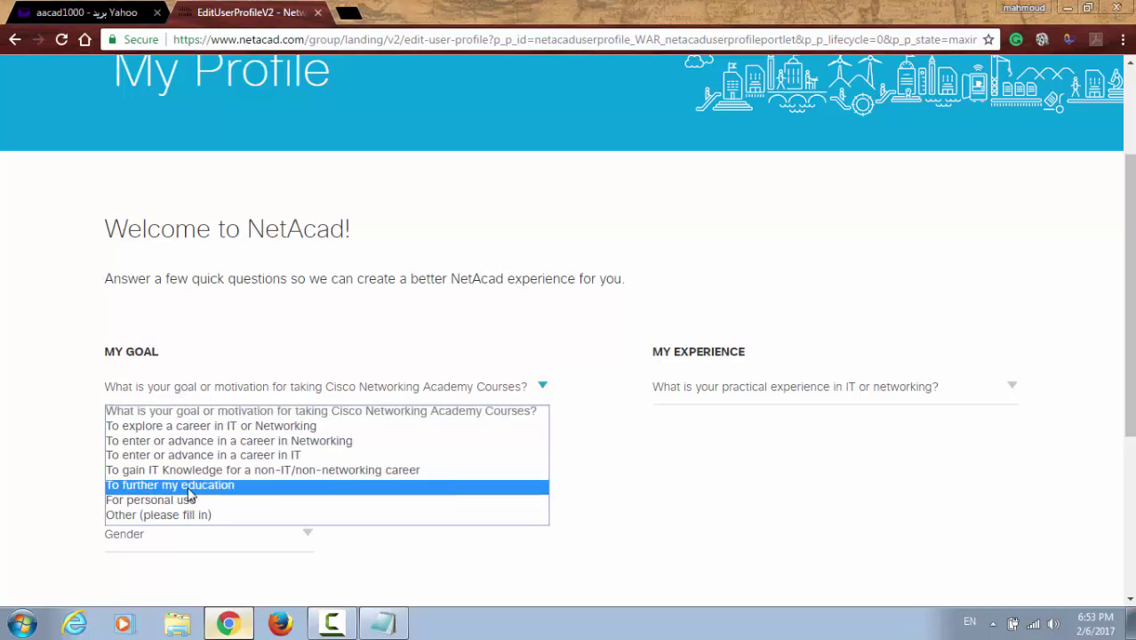
left_click(205, 427)
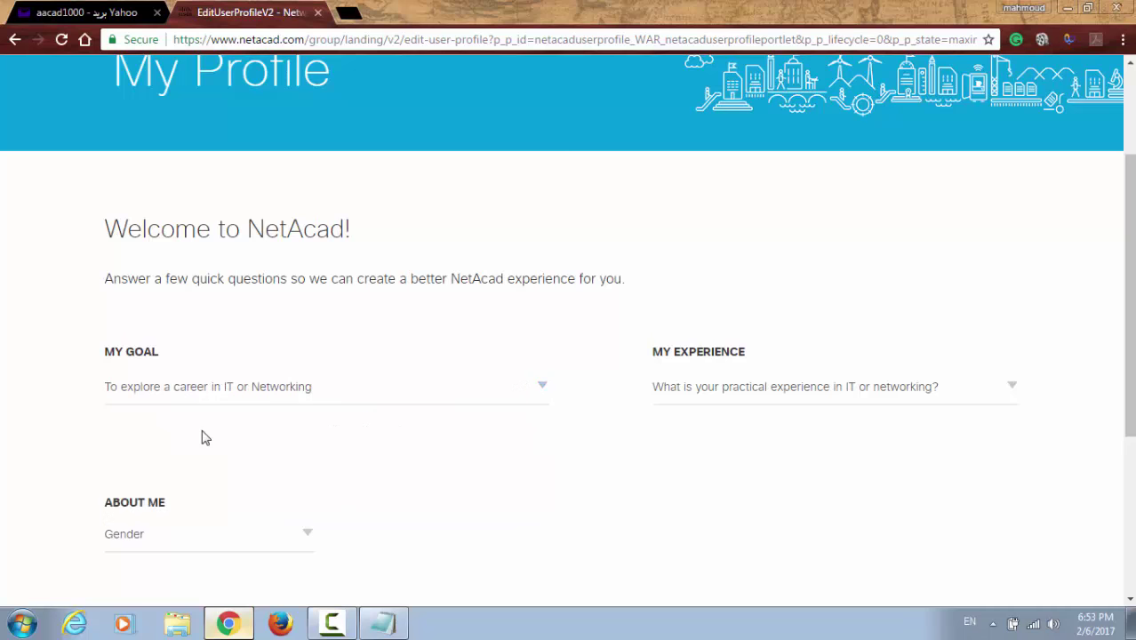
left_click(699, 402)
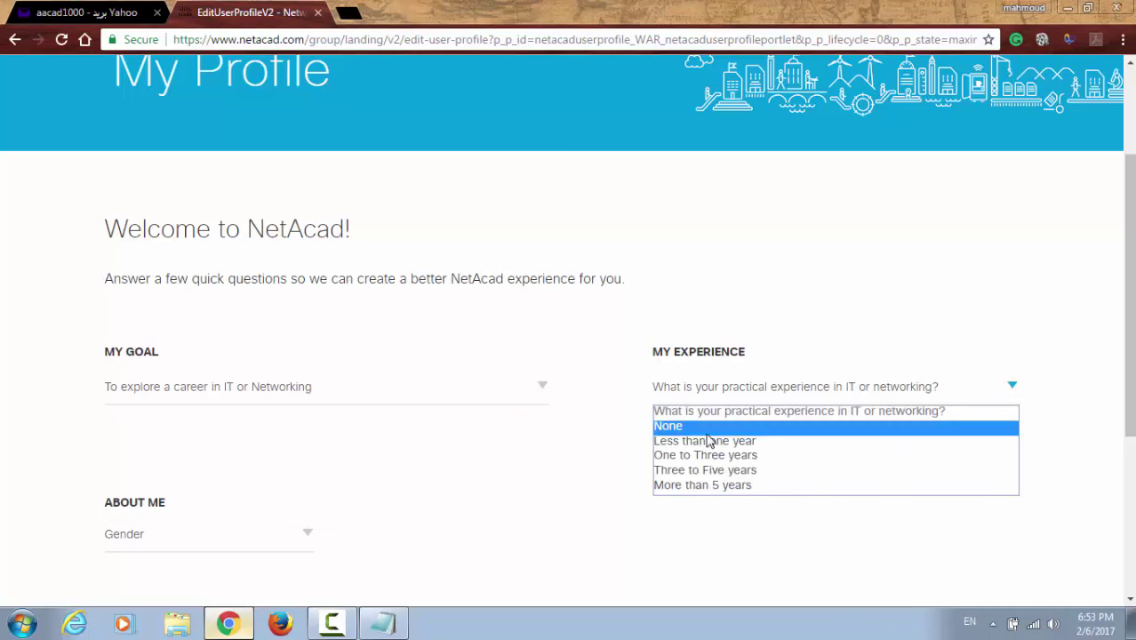
left_click(710, 442)
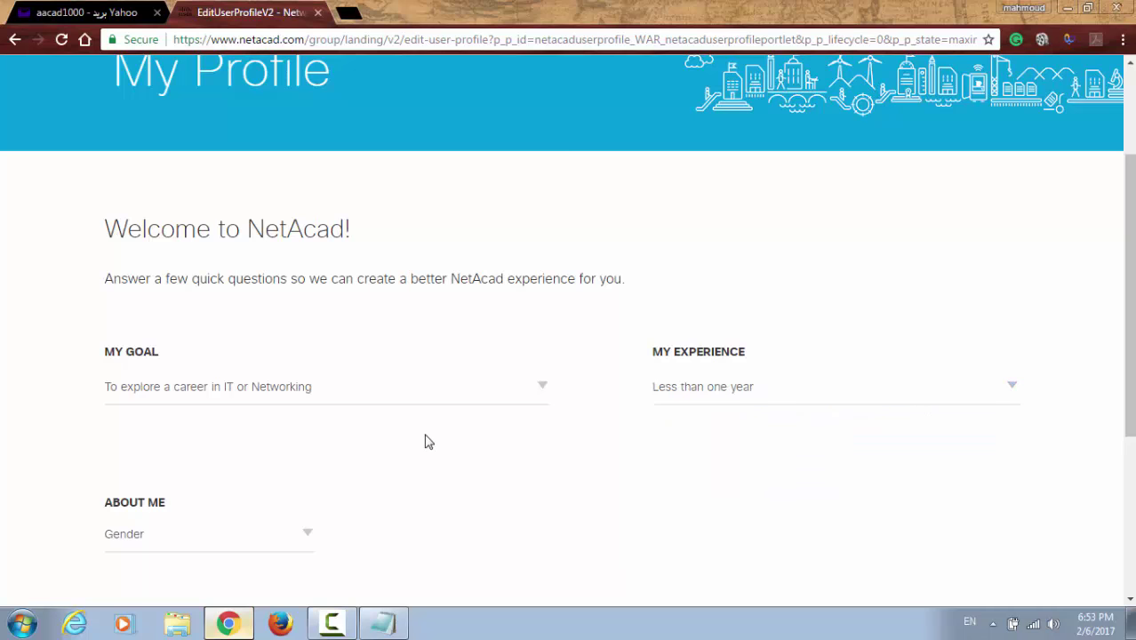
Step: Set gender to Male, tick all three contact preferences, and submit the welcome answers
scroll(418, 442, "down", 3)
left_click(197, 239)
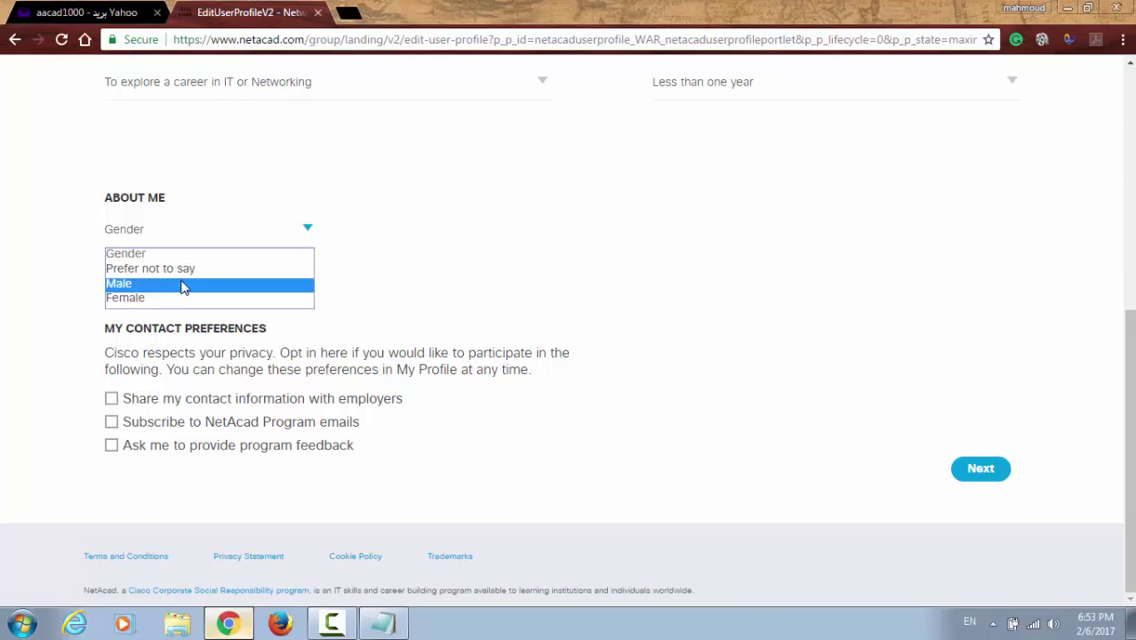
left_click(183, 285)
left_click(113, 400)
left_click(111, 421)
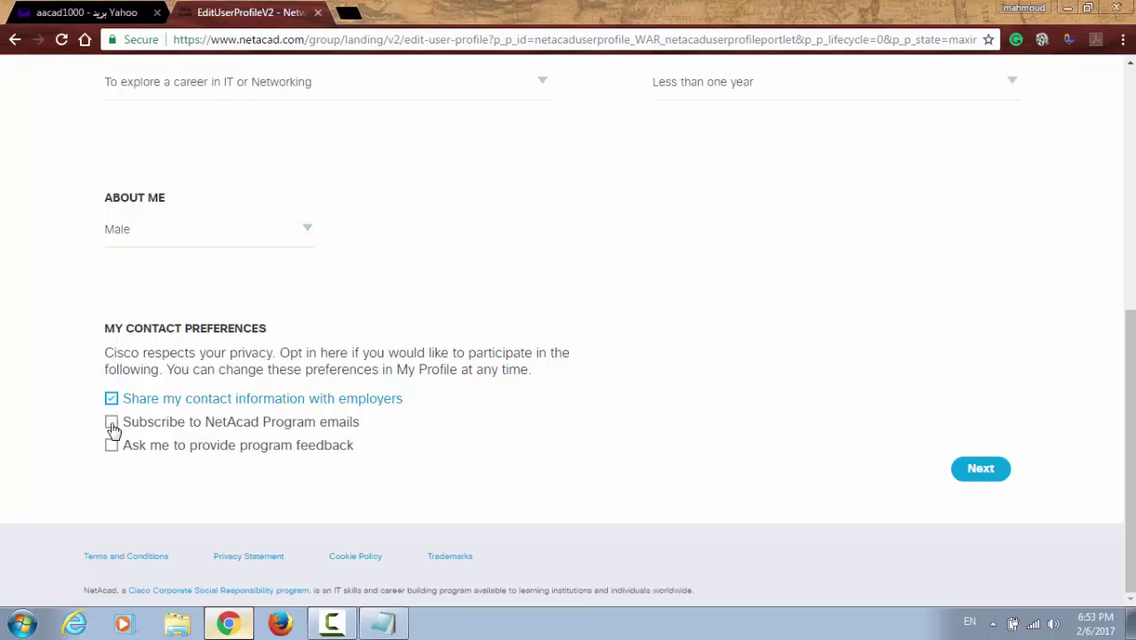
left_click(111, 444)
left_click(983, 476)
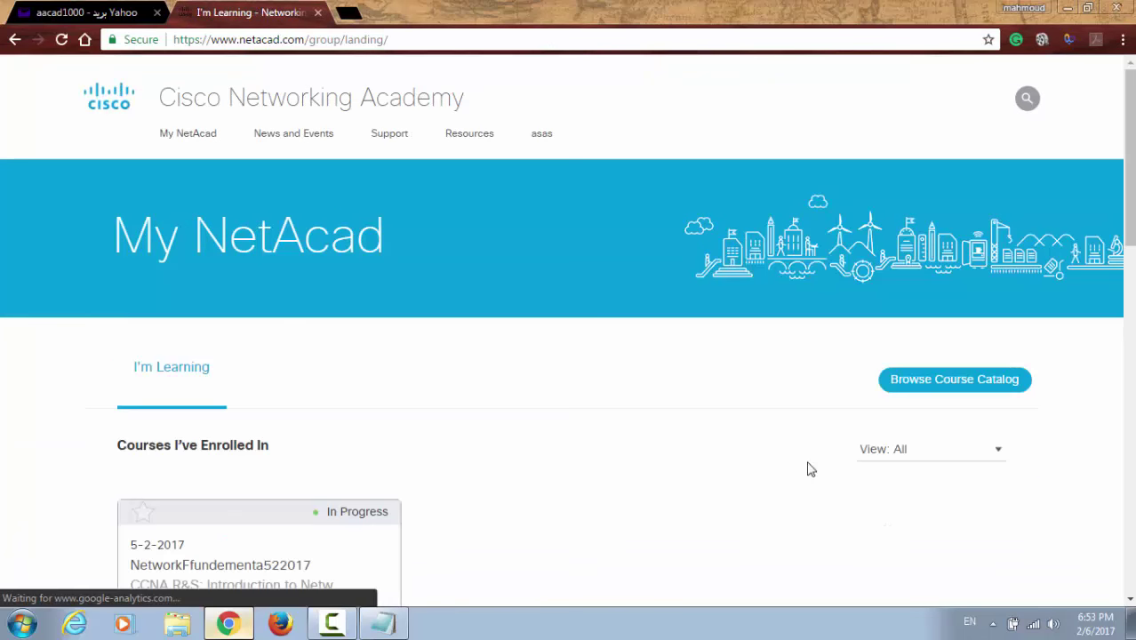
Step: Open My Profile from the user menu and scroll to the Account Info section
scroll(649, 455, "down", 2)
scroll(649, 455, "up", 1)
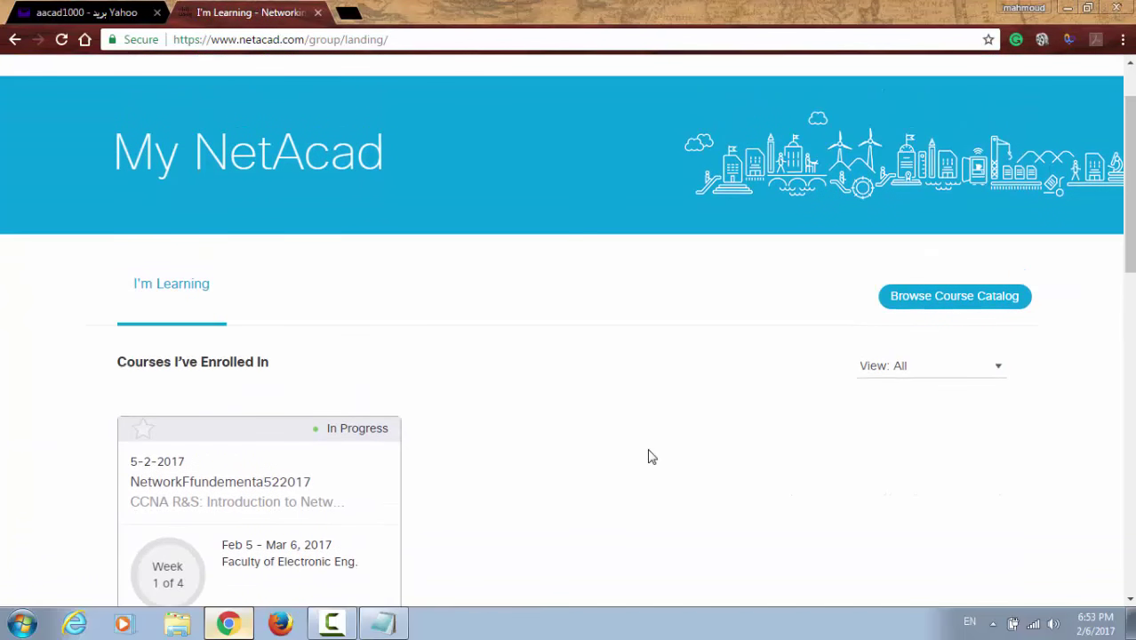
scroll(649, 457, "up", 1)
mouse_move(542, 140)
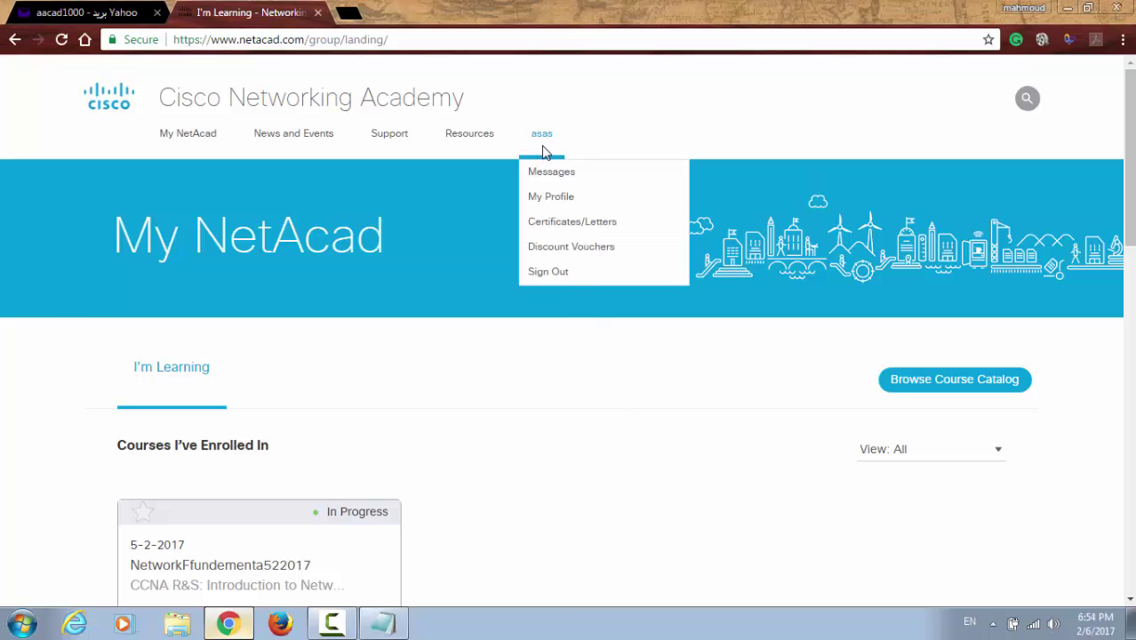
left_click(549, 199)
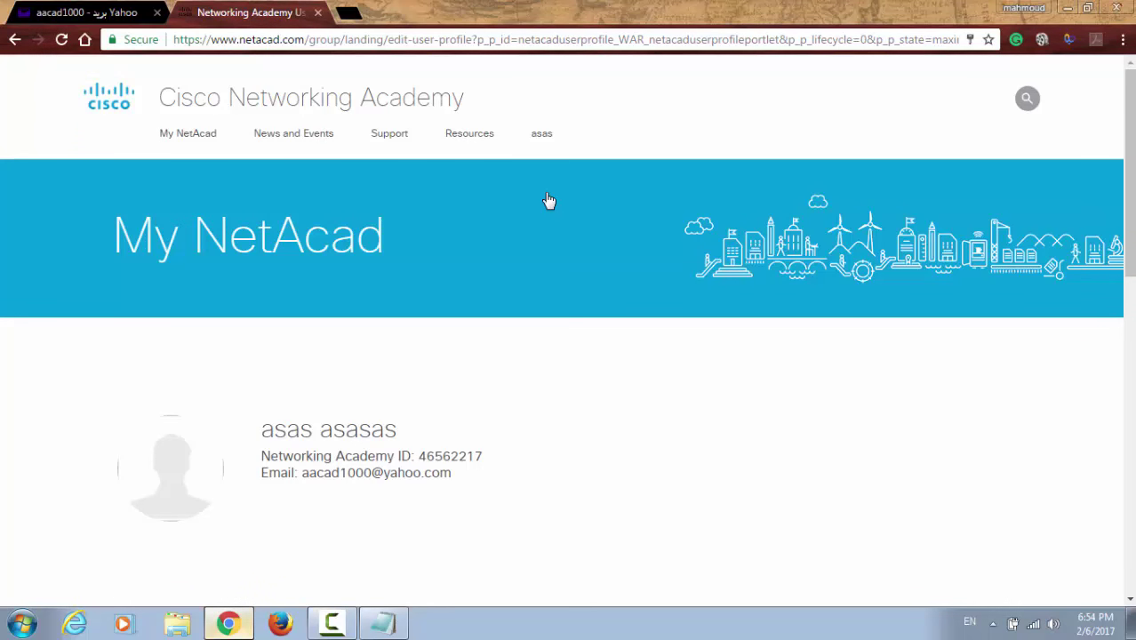
left_click(541, 135)
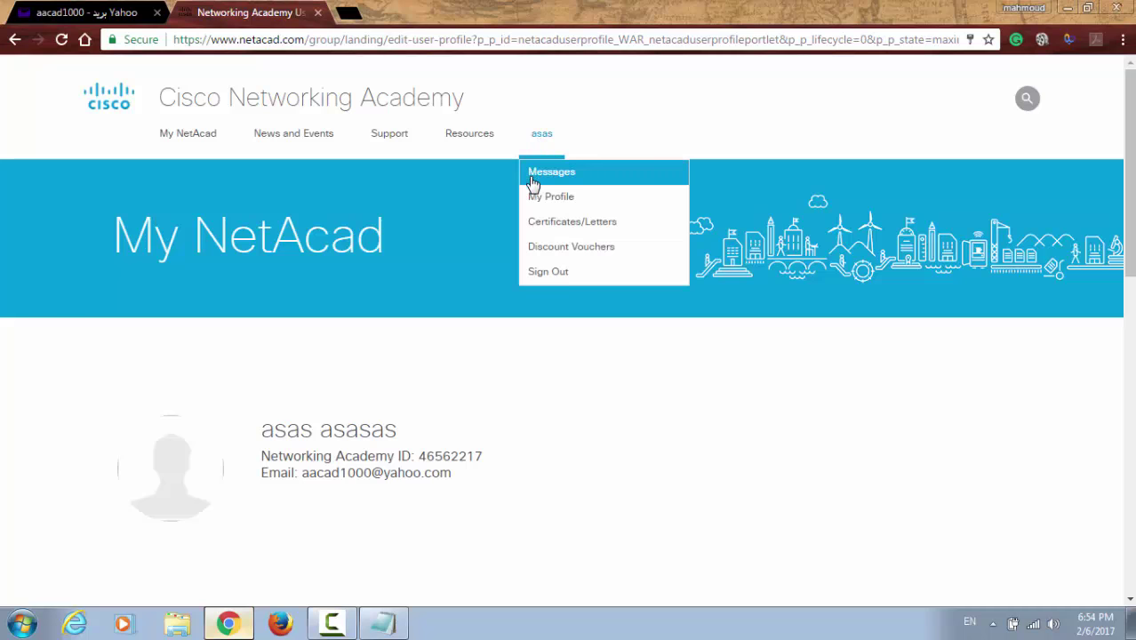
scroll(471, 352, "down", 3)
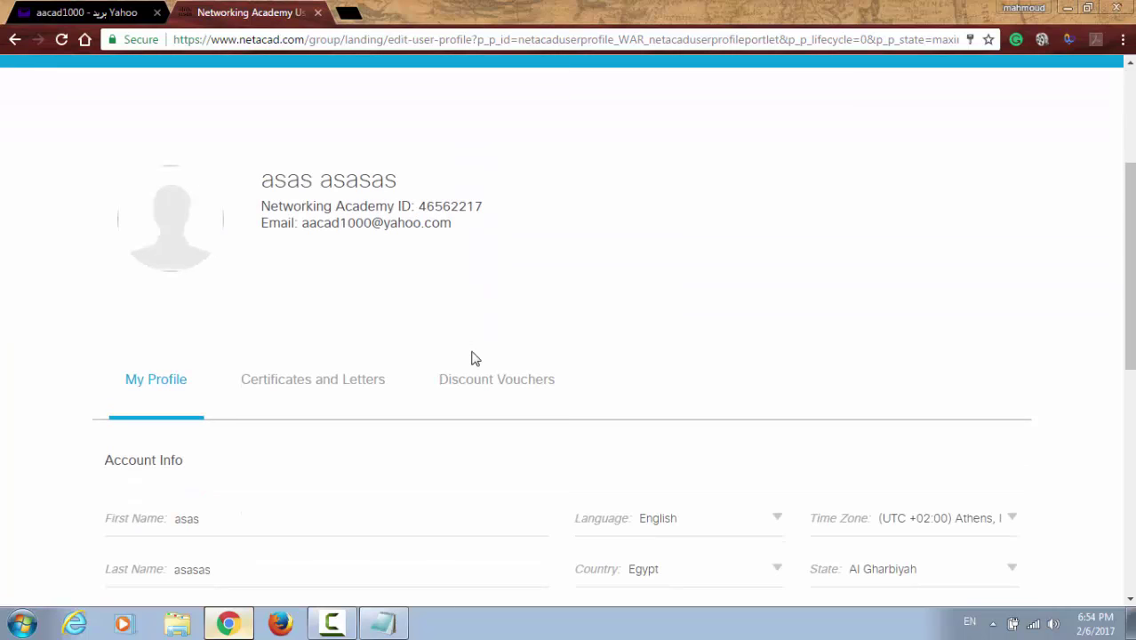
Step: Overwrite the placeholder first name, last name and screen name with the user's own details and save
left_click(334, 356)
double_click(334, 356)
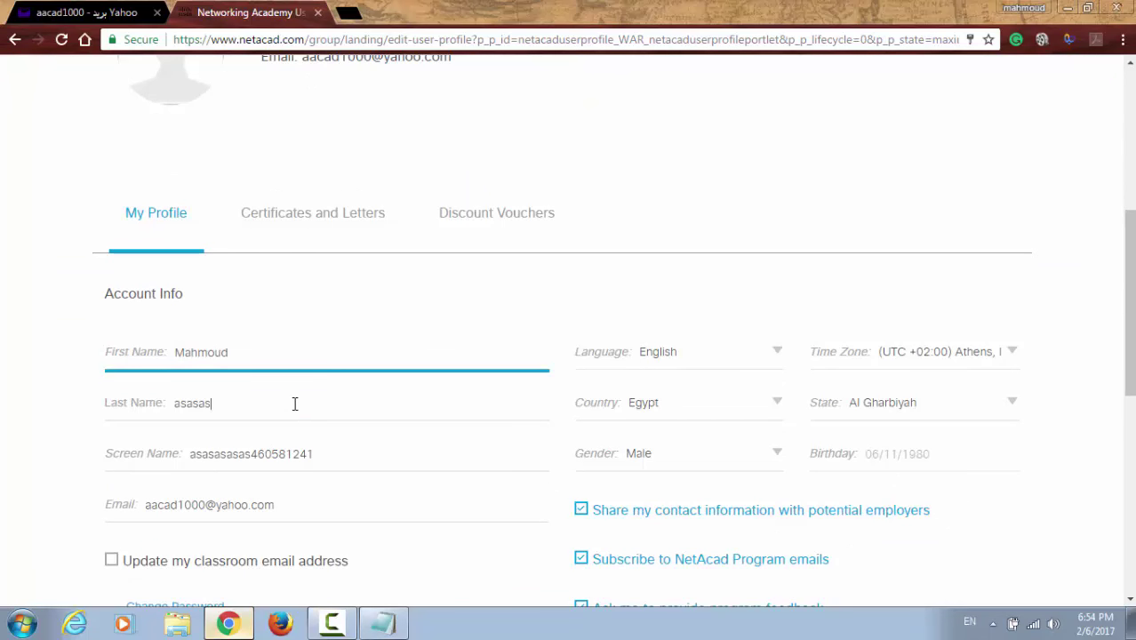
double_click(294, 404)
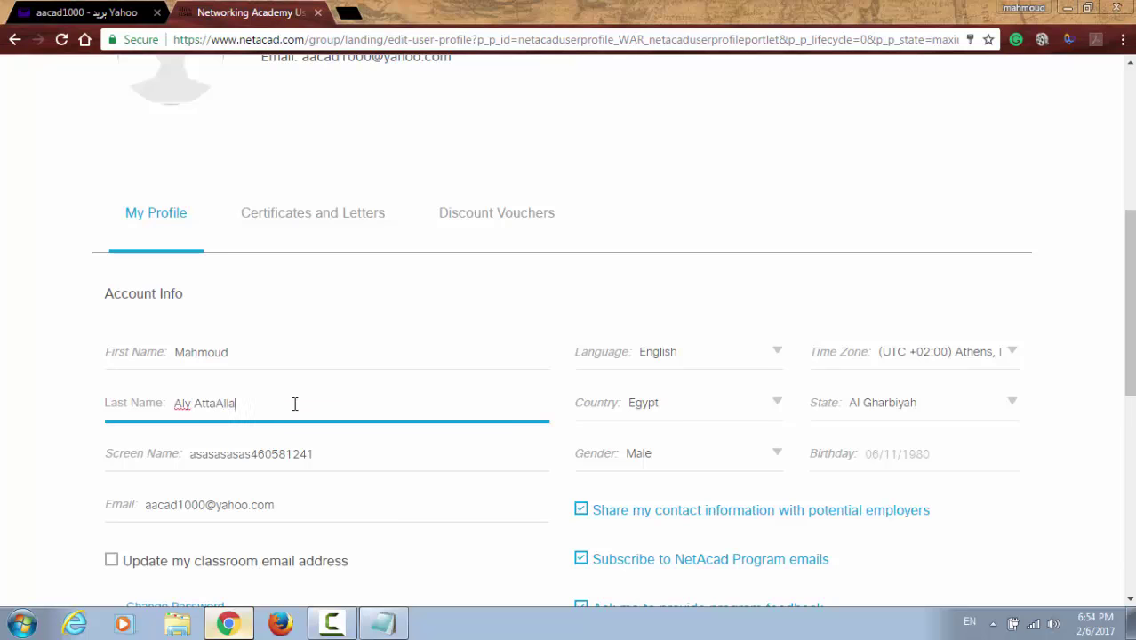
scroll(300, 406, "down", 2)
left_click_drag(313, 287, 183, 294)
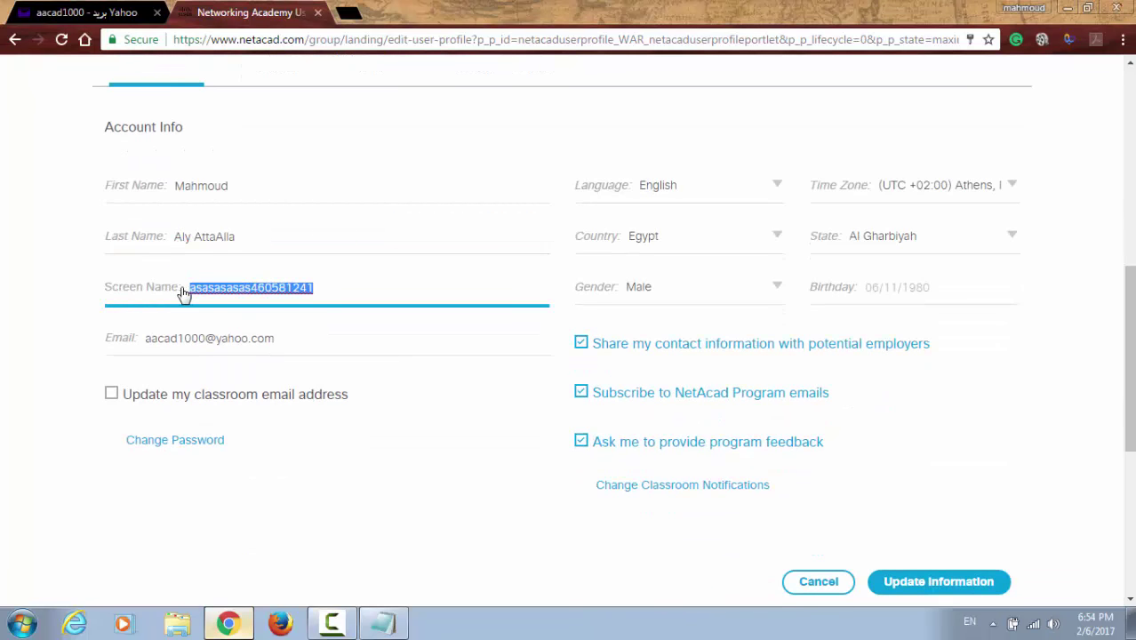
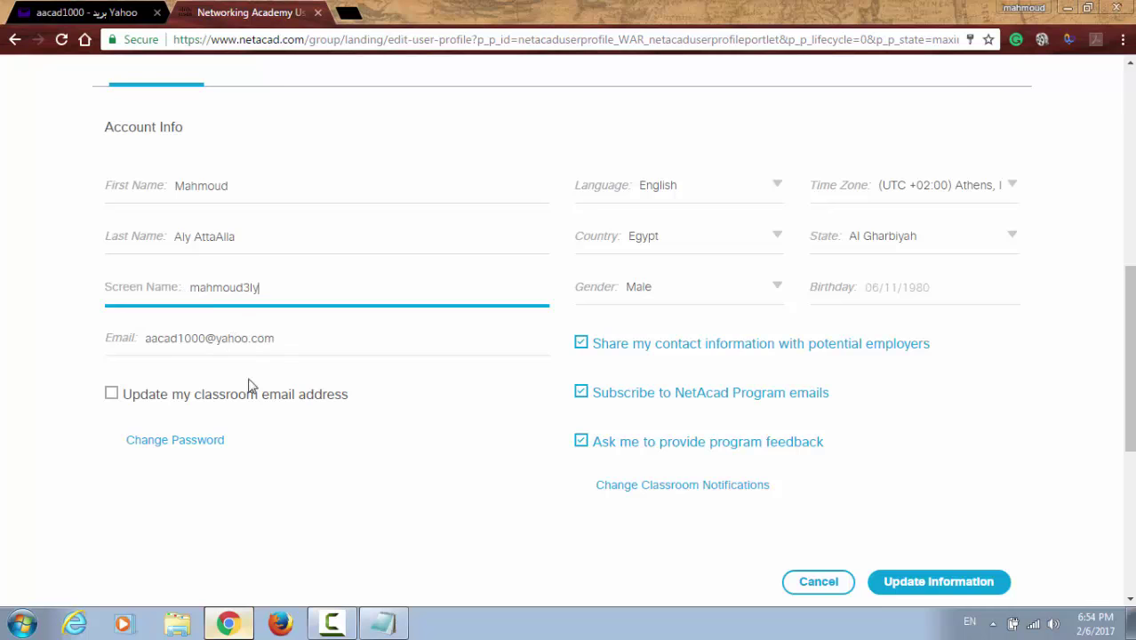
left_click(111, 393)
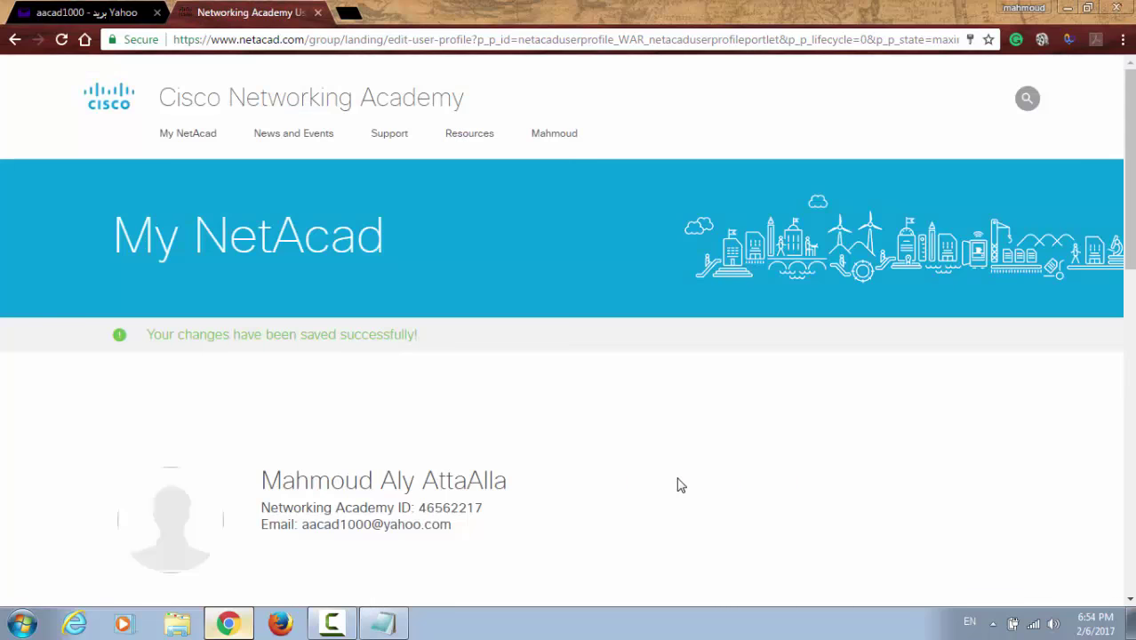
Step: Copy the new screen name onto a new line above the password in Notepad, then minimize Notepad
scroll(451, 325, "down", 4)
scroll(385, 297, "down", 3)
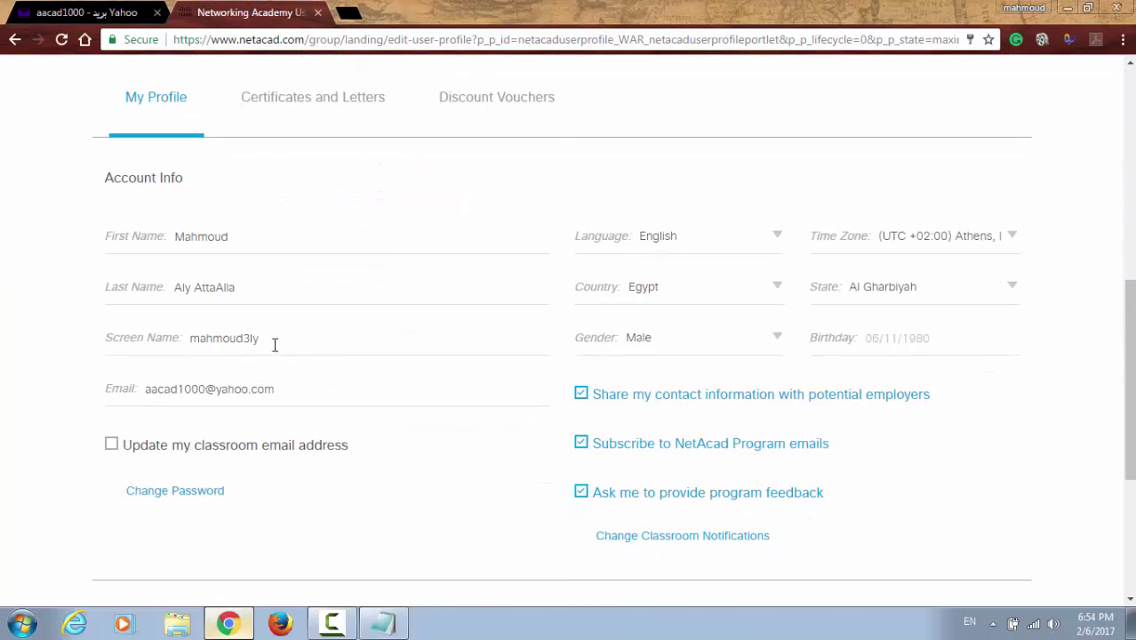
left_click_drag(274, 345, 195, 334)
right_click(233, 342)
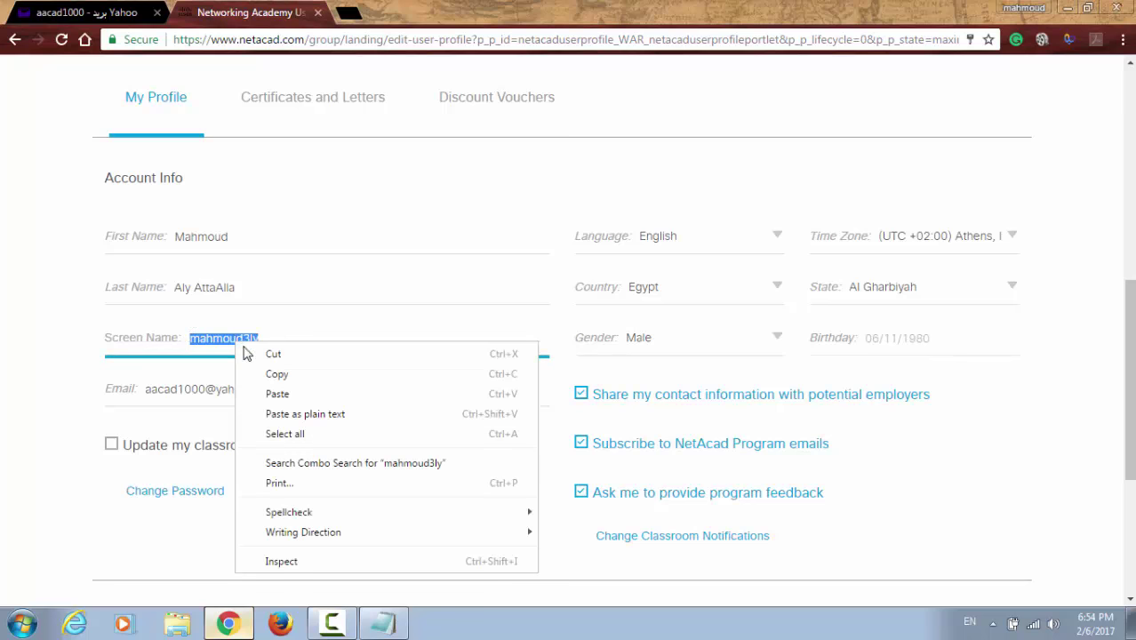
left_click(271, 375)
key("alt+Tab")
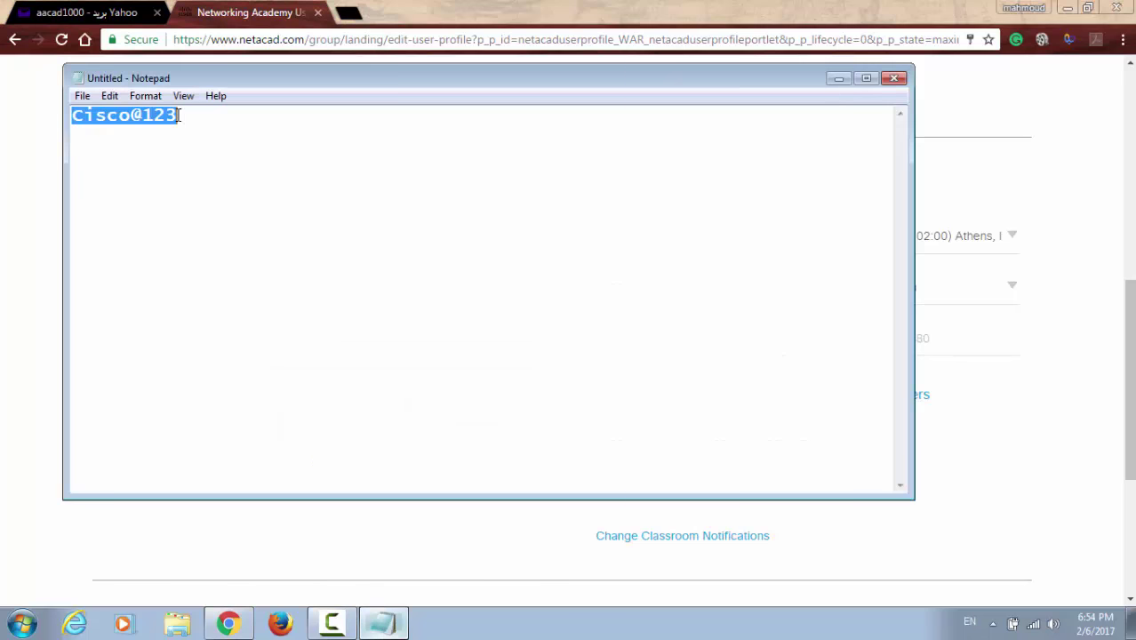
left_click(72, 114)
key("Return")
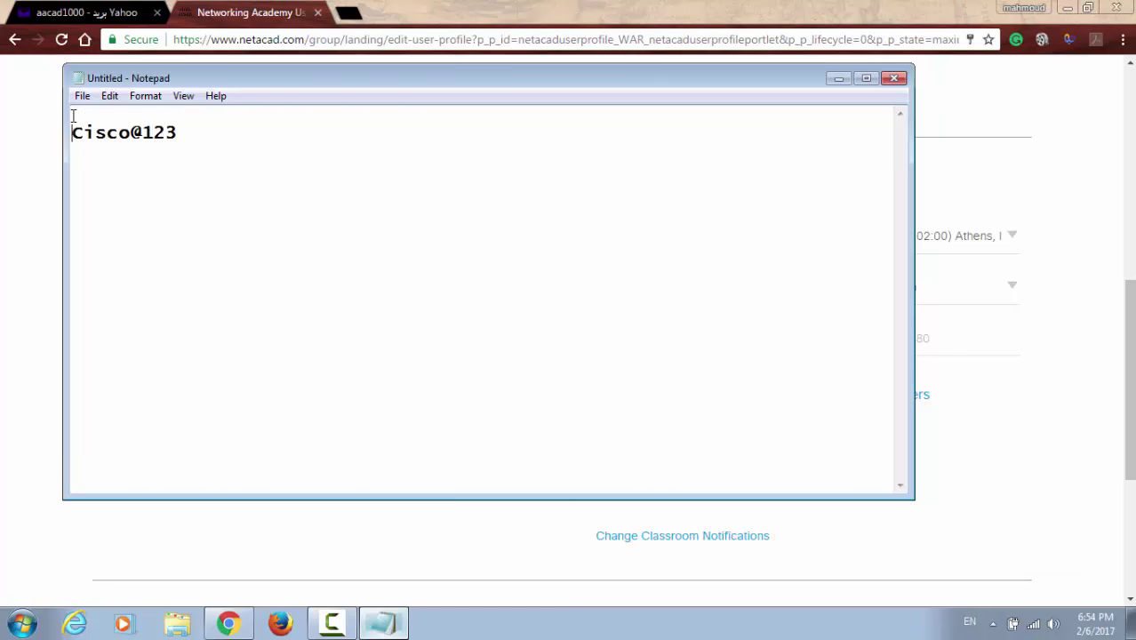
key("ctrl+v")
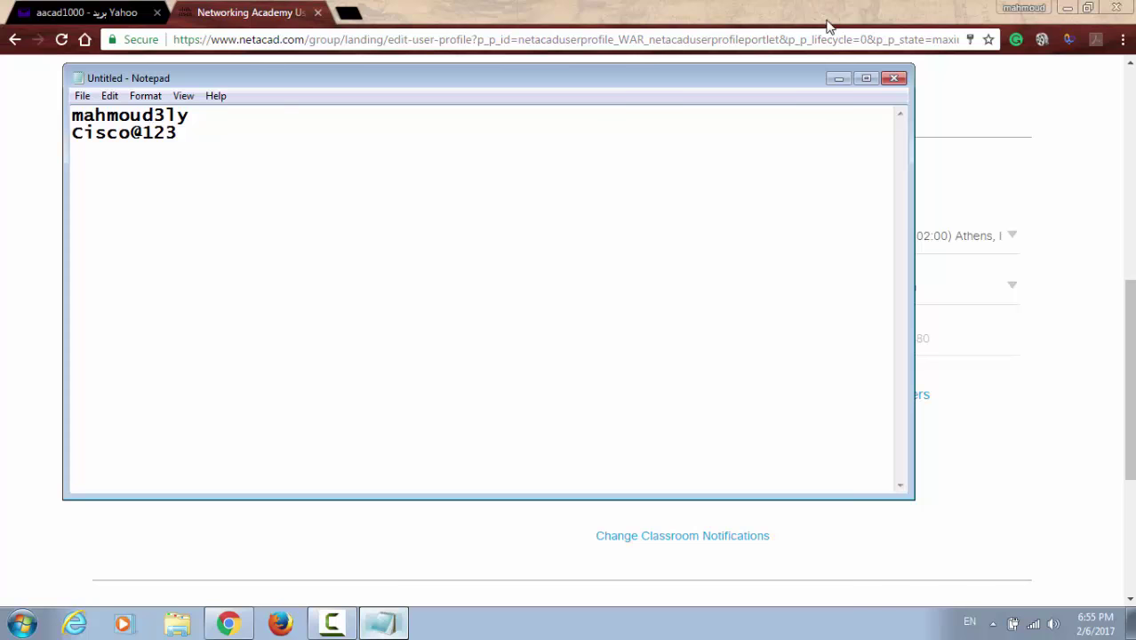
left_click(838, 80)
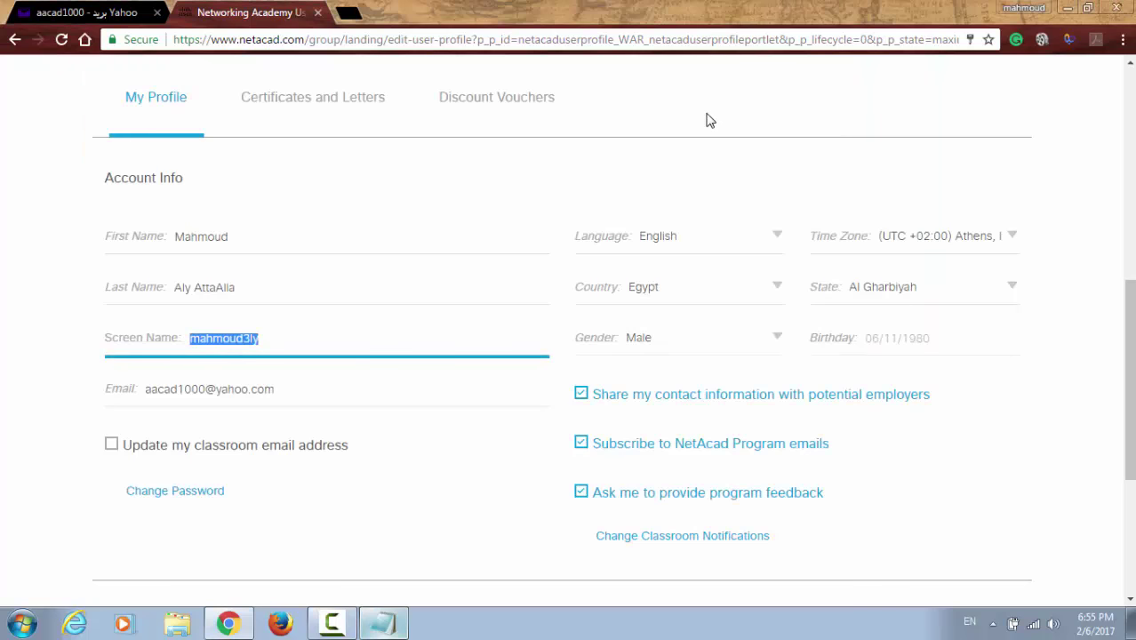
key("Return")
Step: Sign out of the NetAcad account from the user menu
scroll(702, 125, "up", 1)
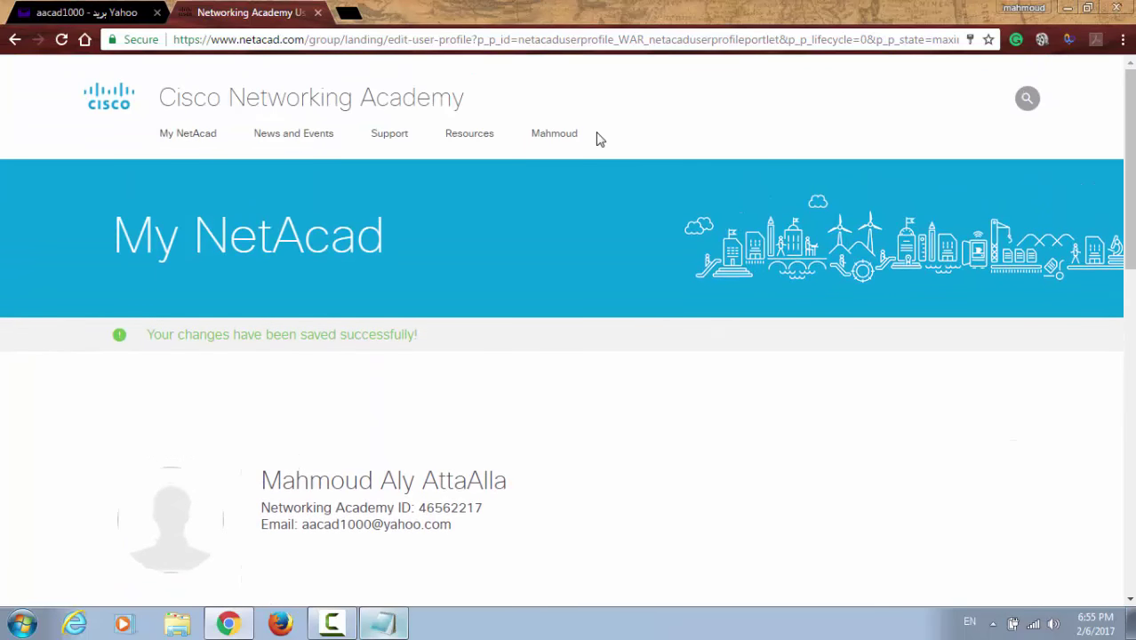
mouse_move(559, 142)
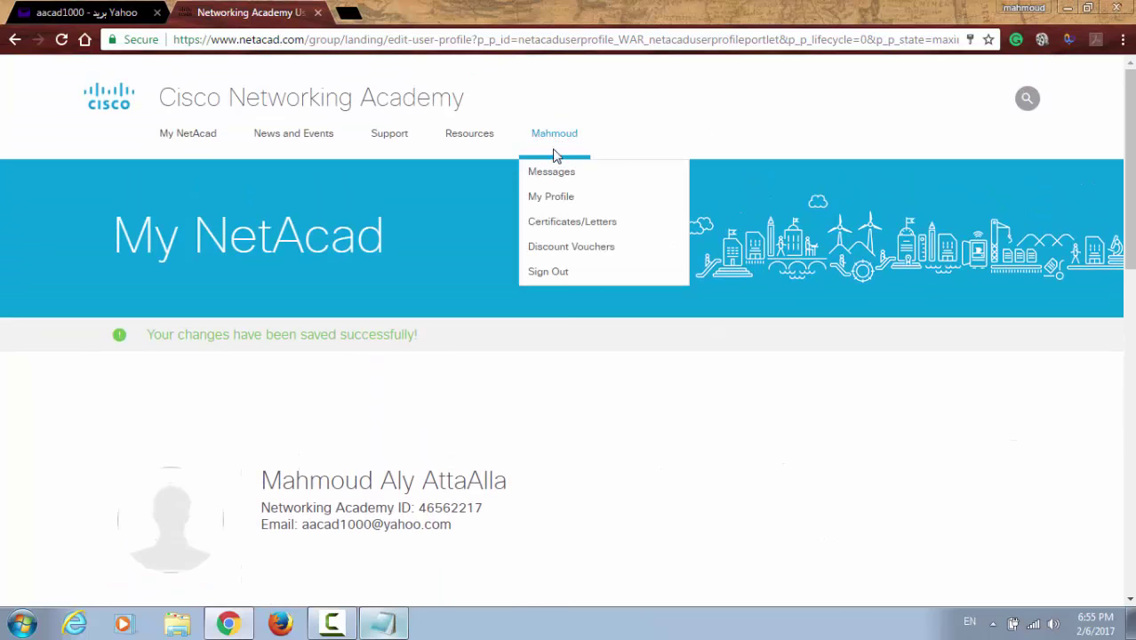
left_click(547, 274)
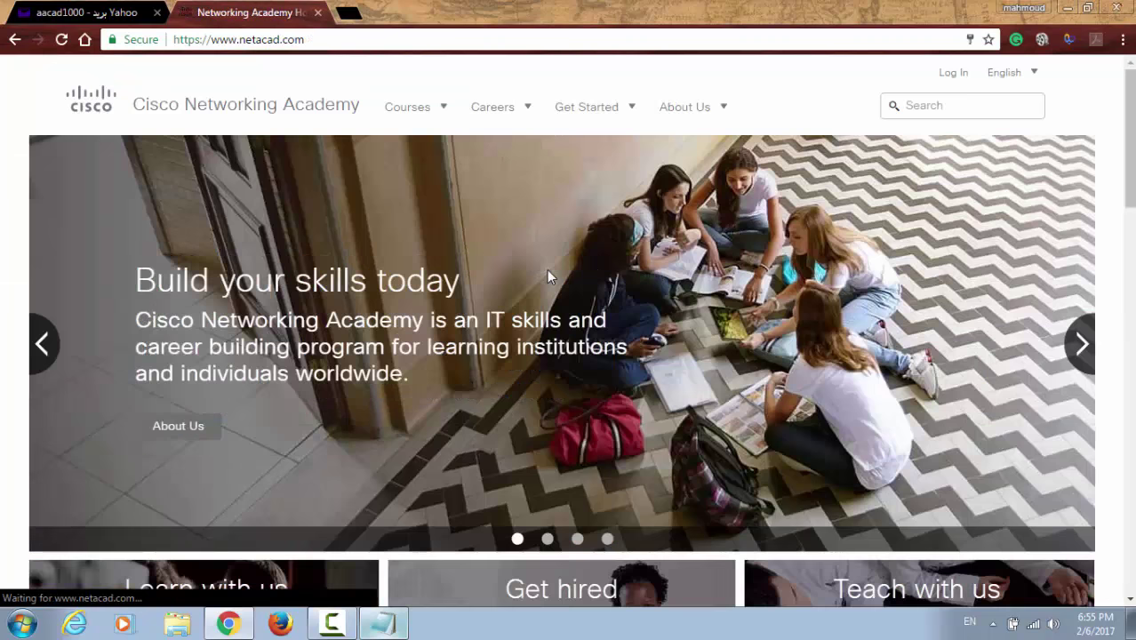
left_click(483, 40)
type("www.")
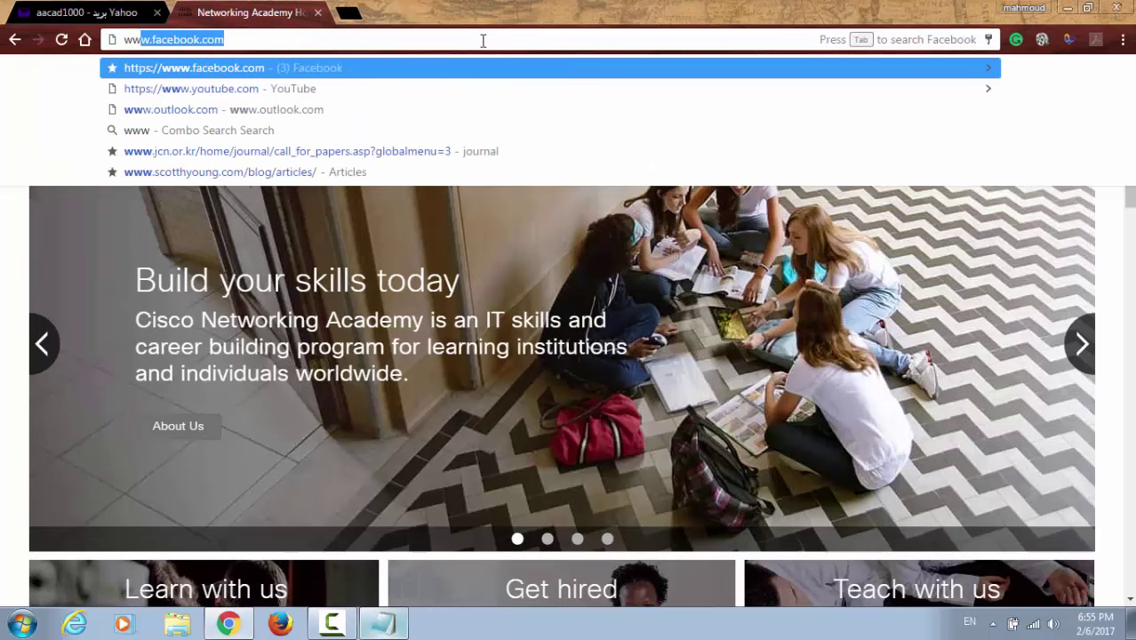
type("net")
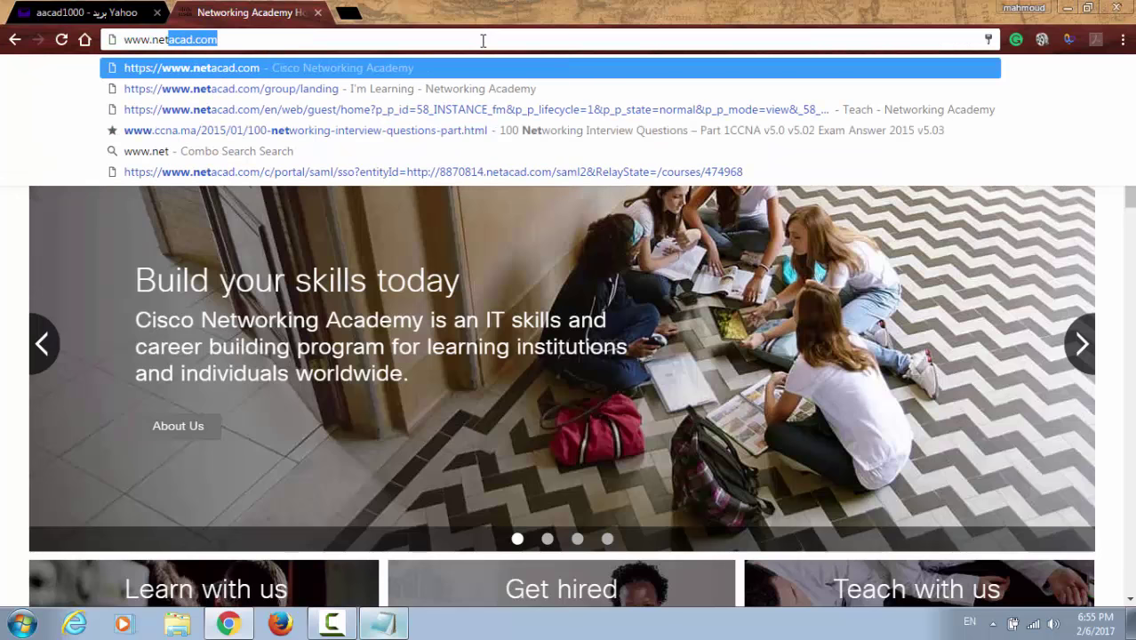
type("acad.com")
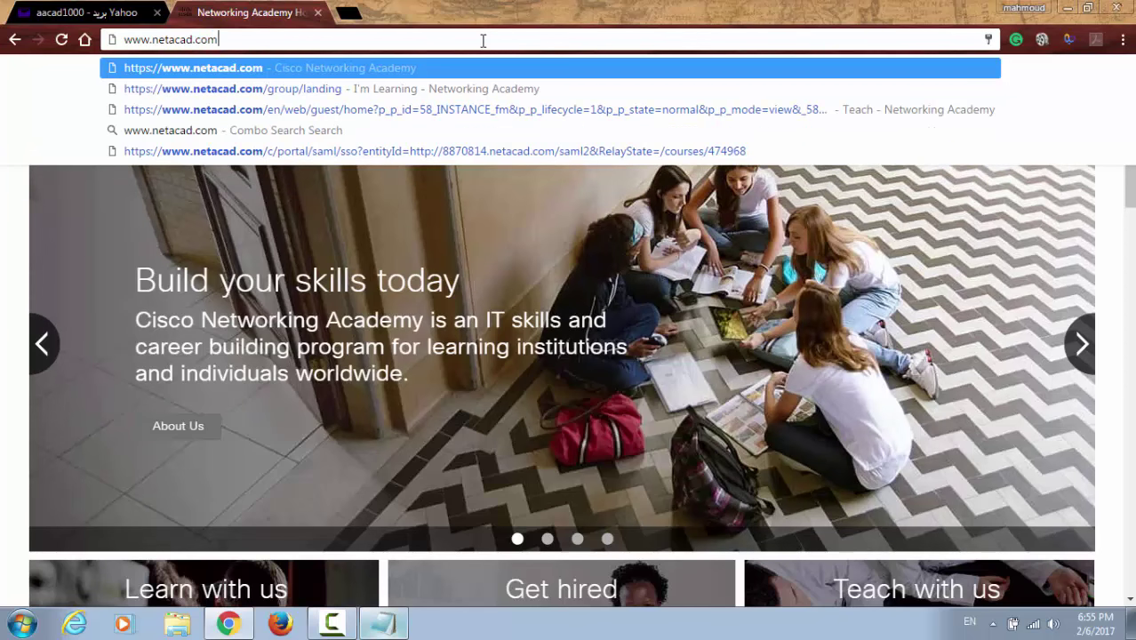
key("Return")
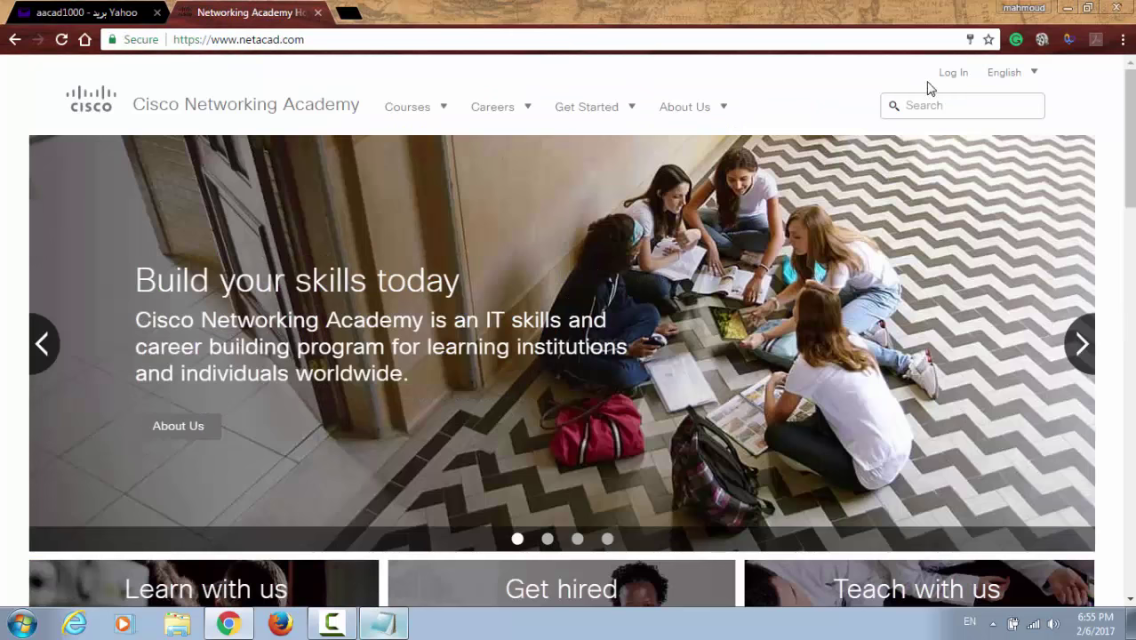
Step: Paste the screen name saved in Notepad into the Log In form
left_click(953, 74)
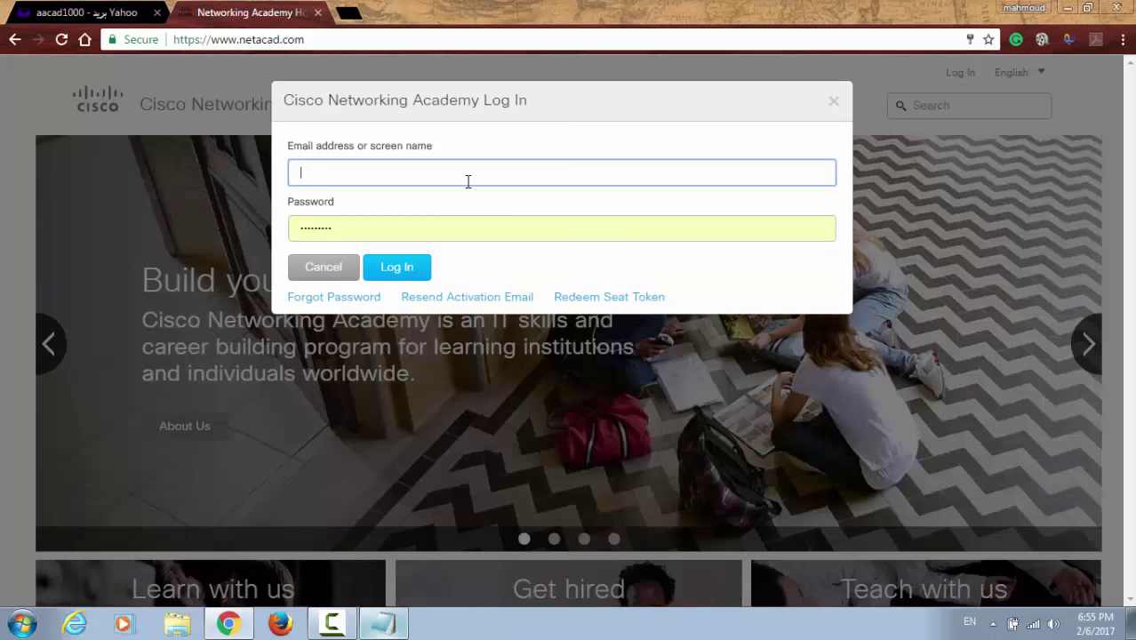
left_click(382, 624)
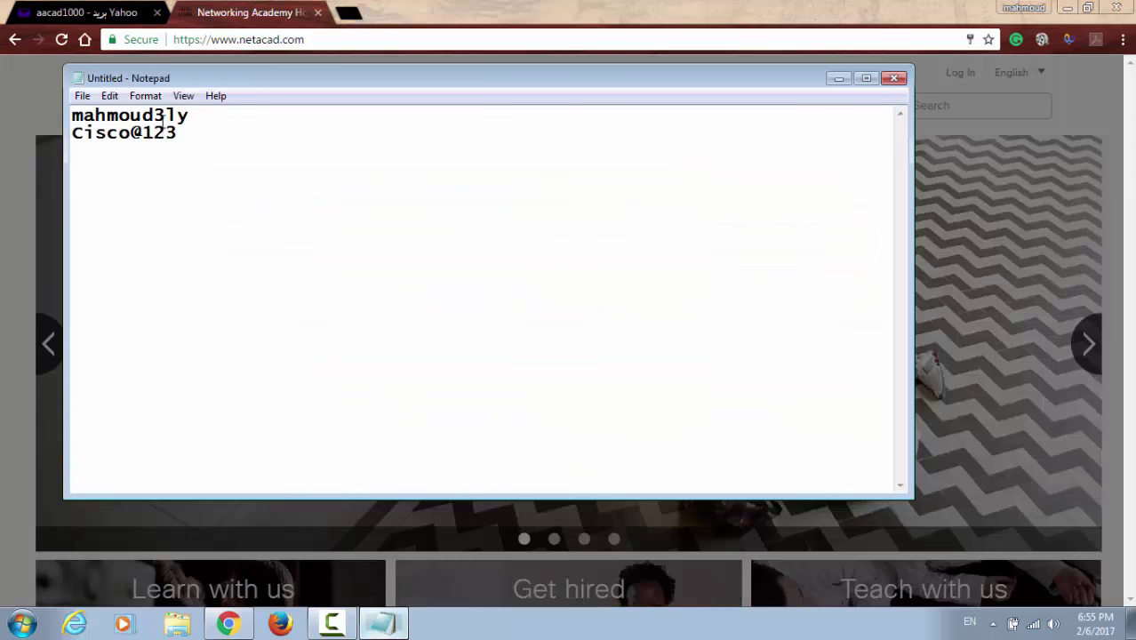
double_click(162, 116)
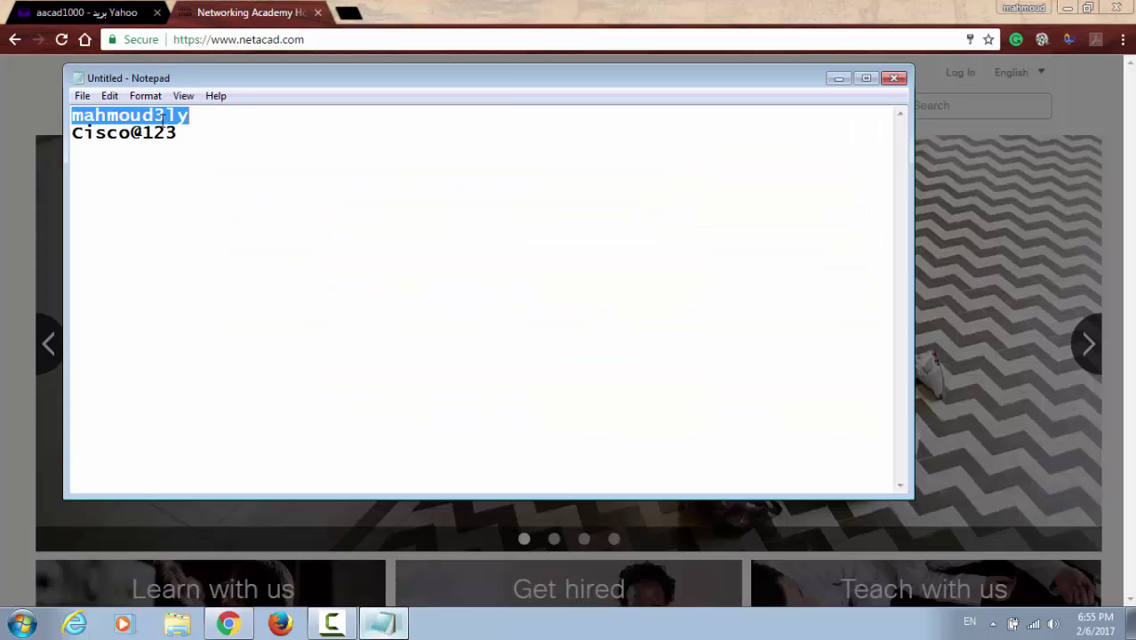
left_click(838, 78)
key("ctrl+v")
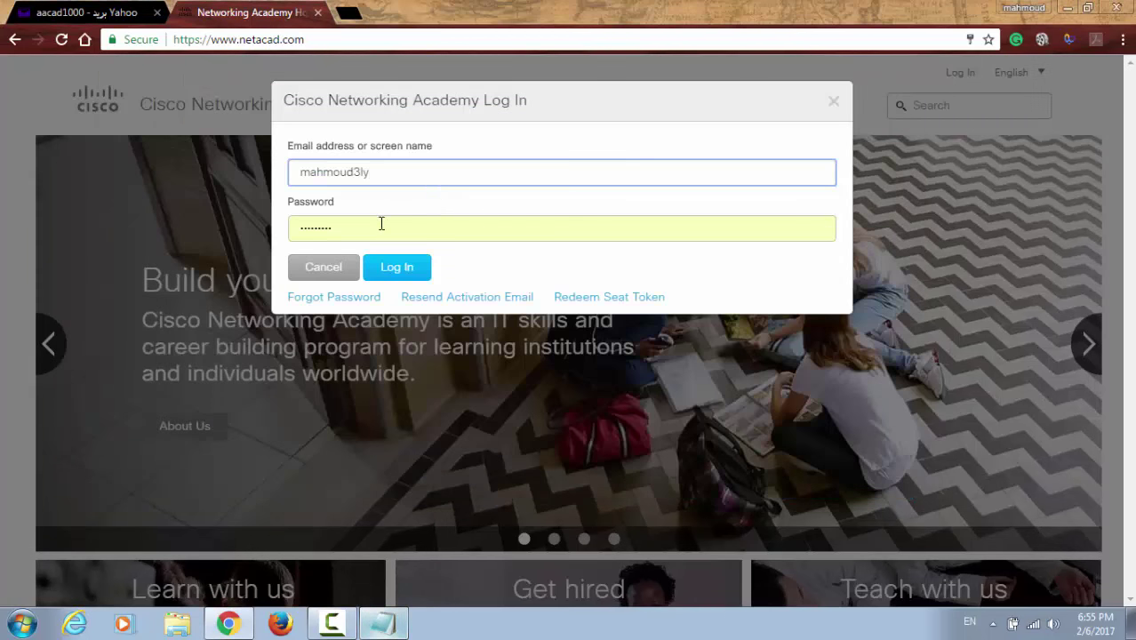
Step: Enter the account password and sign in to reach My NetAcad
double_click(380, 223)
type("*")
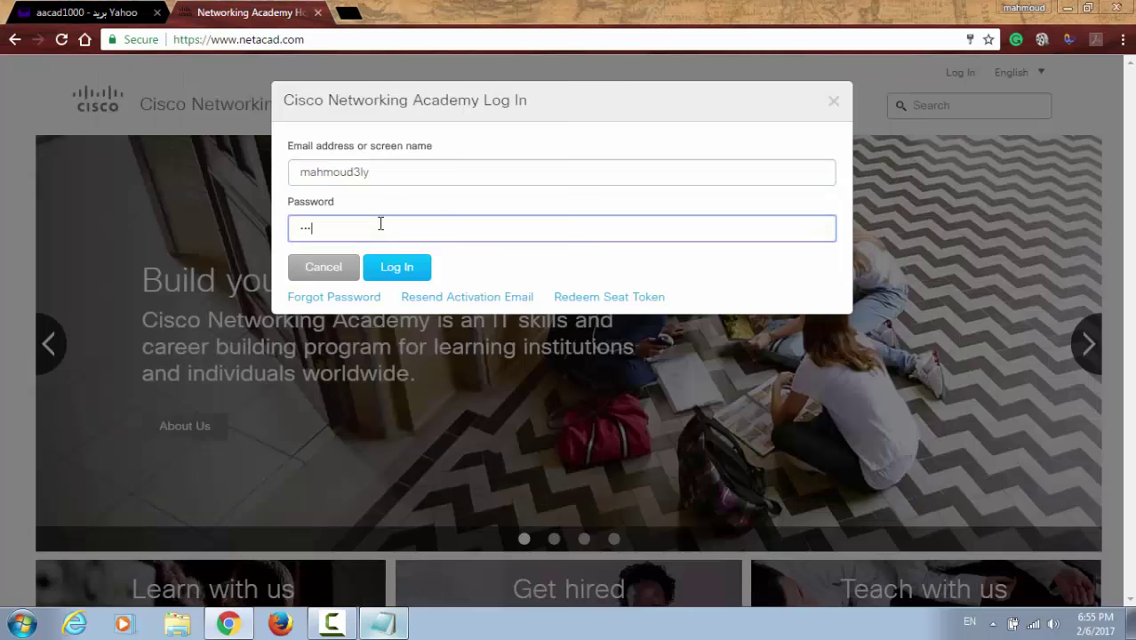
key("BackSpace")
type("*")
left_click(404, 274)
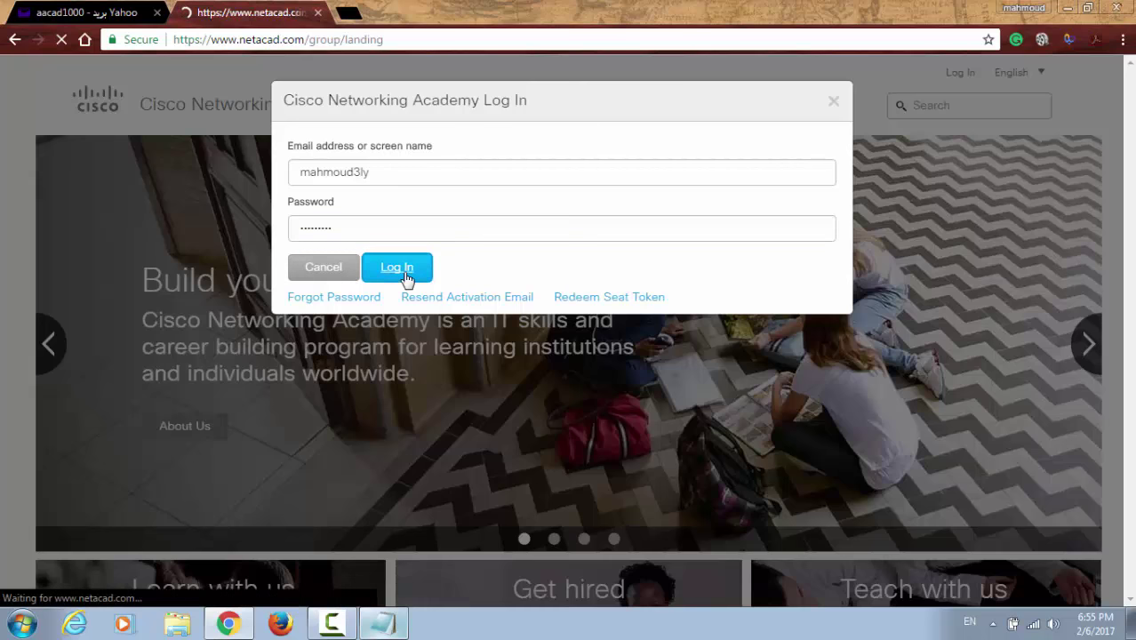
scroll(395, 280, "down", 2)
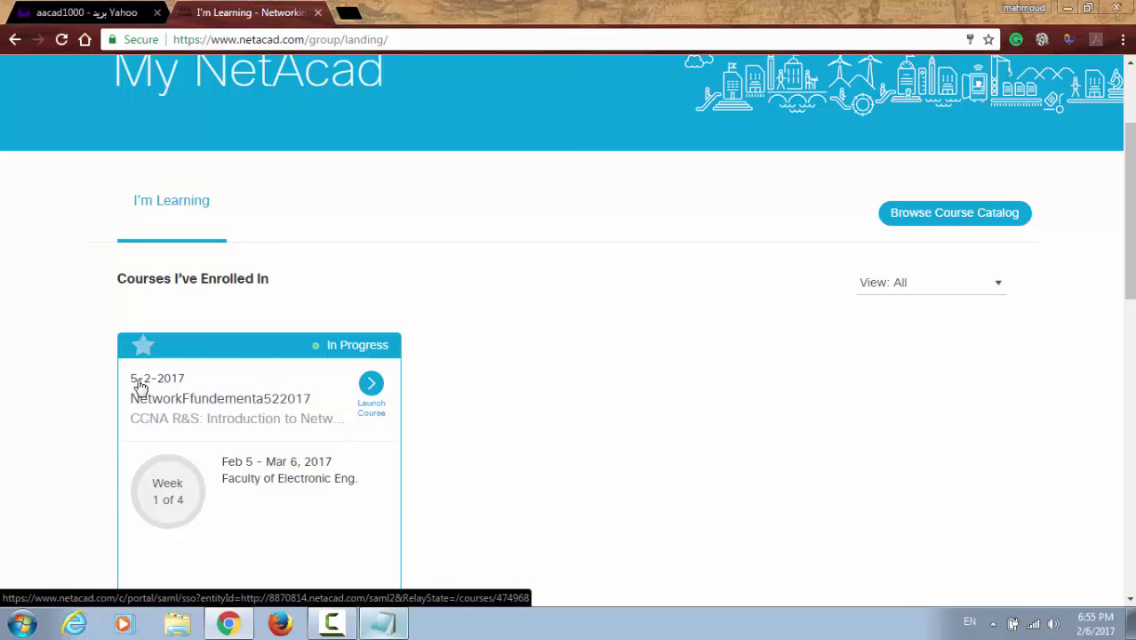
scroll(225, 363, "down", 2)
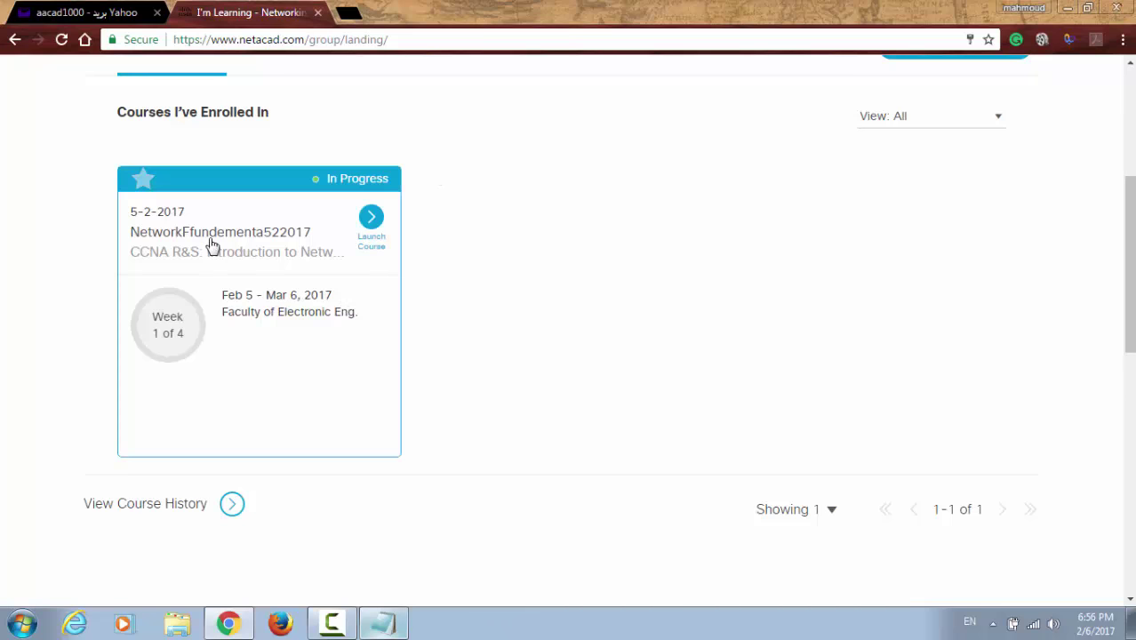
left_click(202, 195)
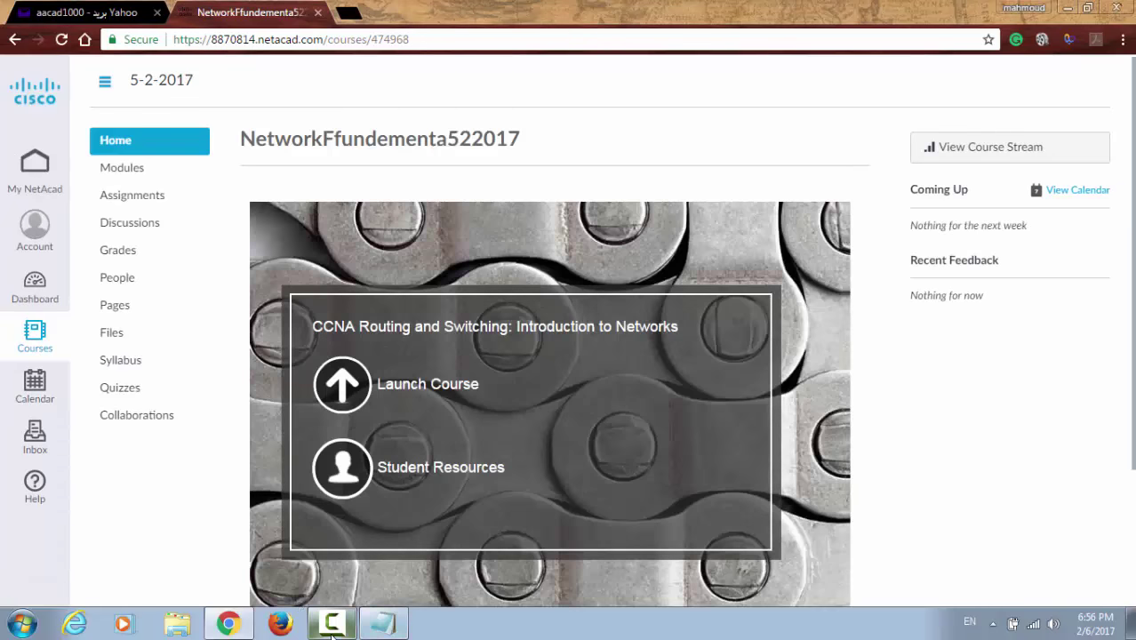
left_click(331, 625)
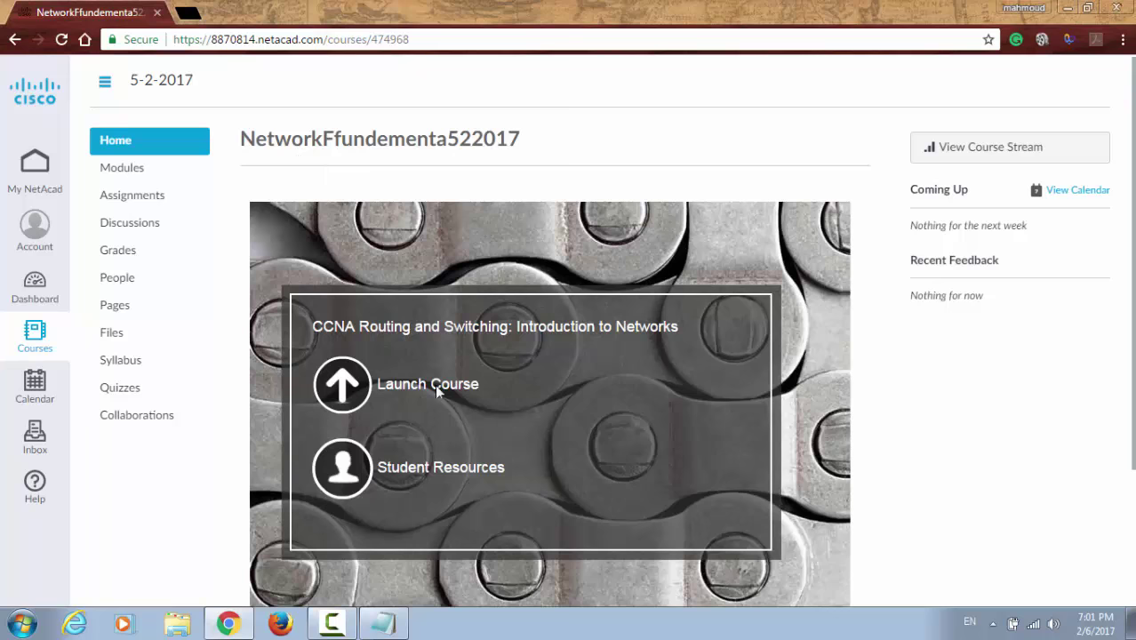
left_click(33, 173)
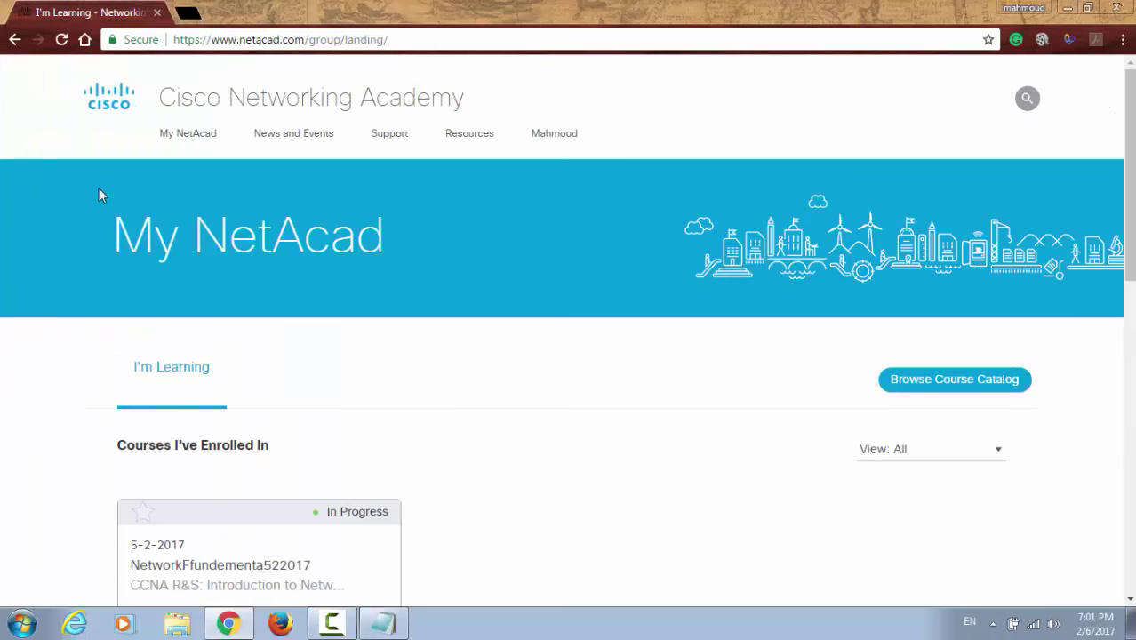
Step: Open the NetworkFfundementa522017 course's Modules list and scroll to the Chapter 1 items
scroll(230, 343, "down", 3)
mouse_move(271, 452)
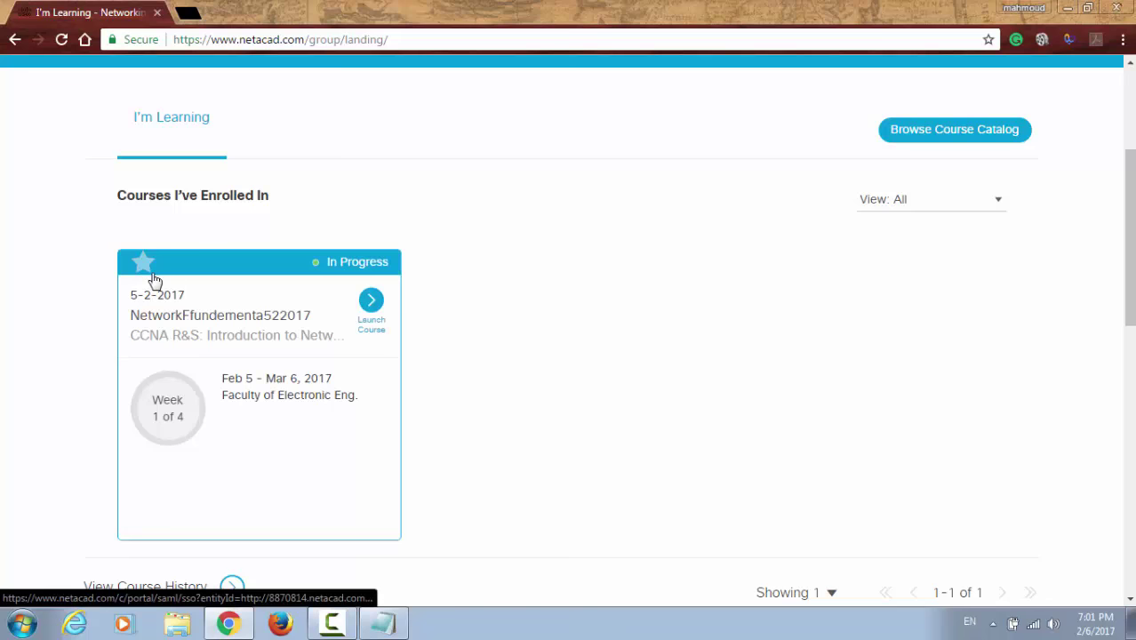
left_click(178, 312)
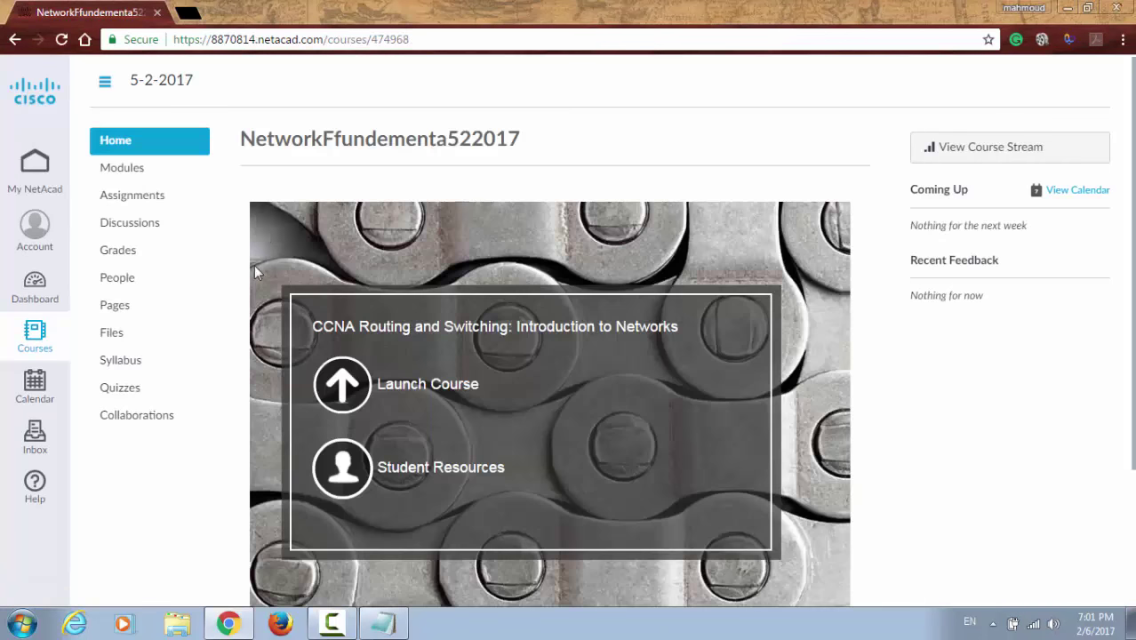
left_click(142, 178)
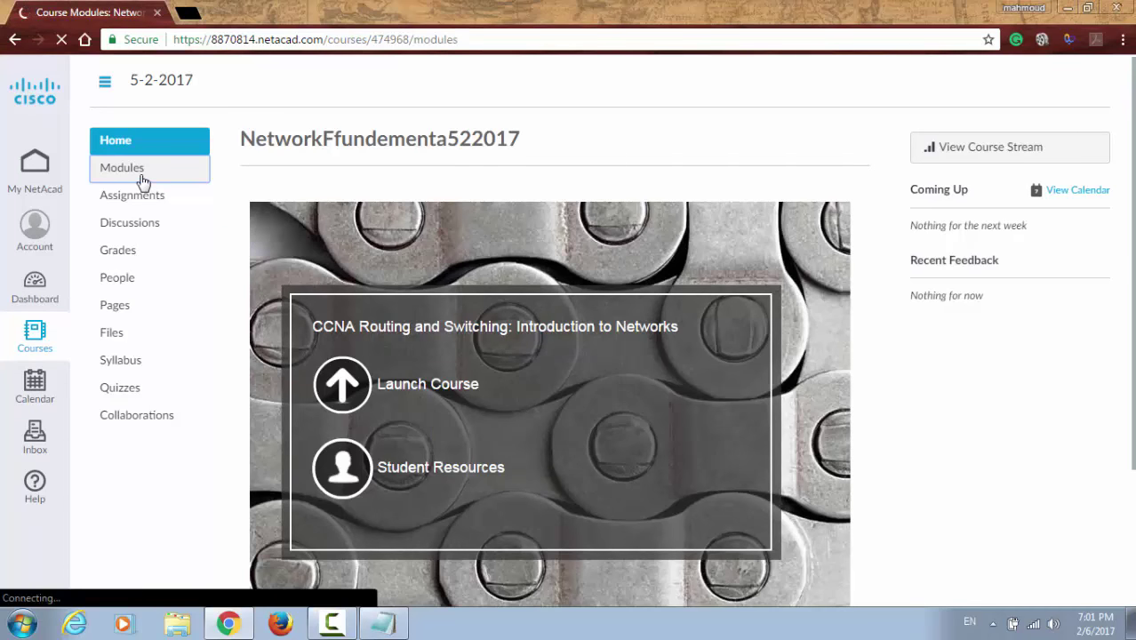
scroll(470, 218, "down", 2)
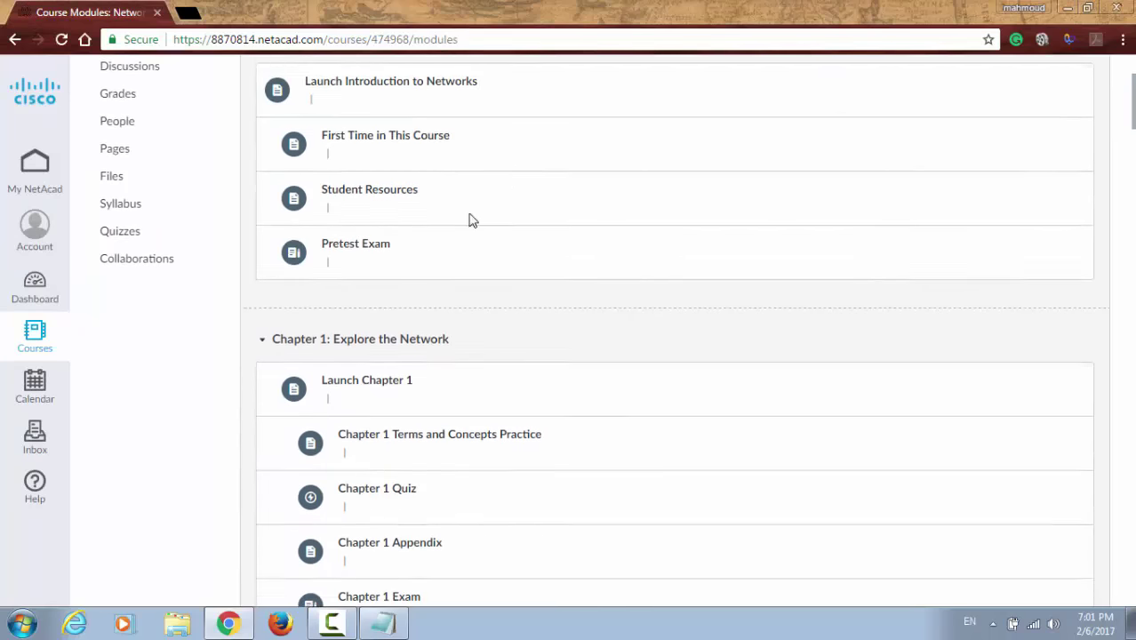
scroll(311, 223, "up", 2)
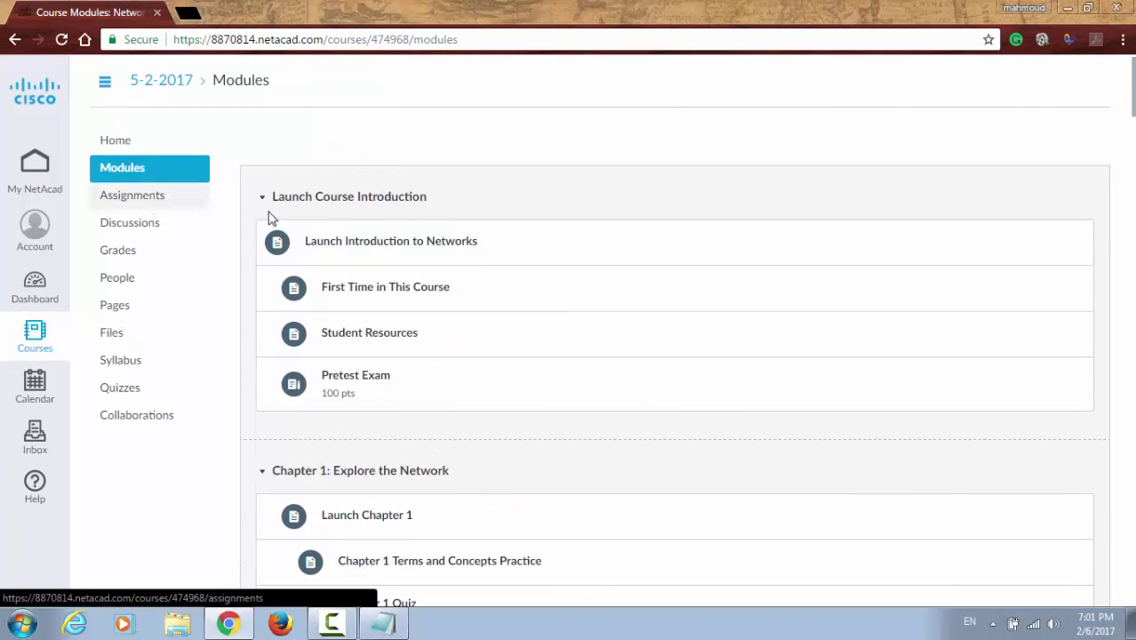
scroll(311, 248, "down", 3)
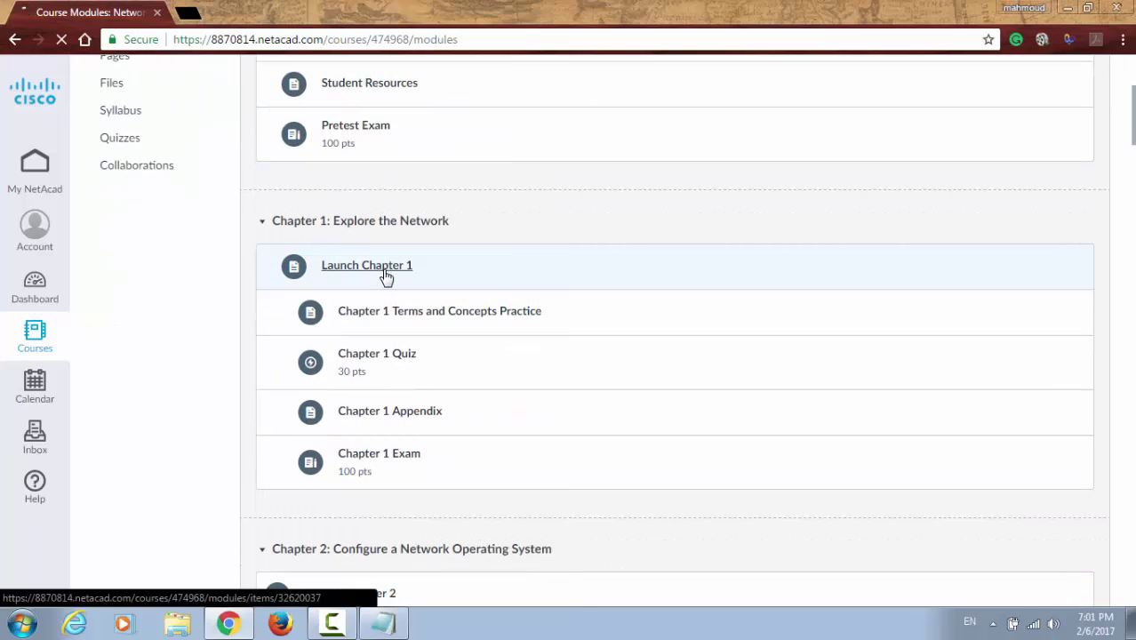
Step: Launch Chapter 1 to open page 1.0.1.1 Welcome in the Introduction to Networks viewer
left_click(386, 277)
scroll(384, 320, "down", 5)
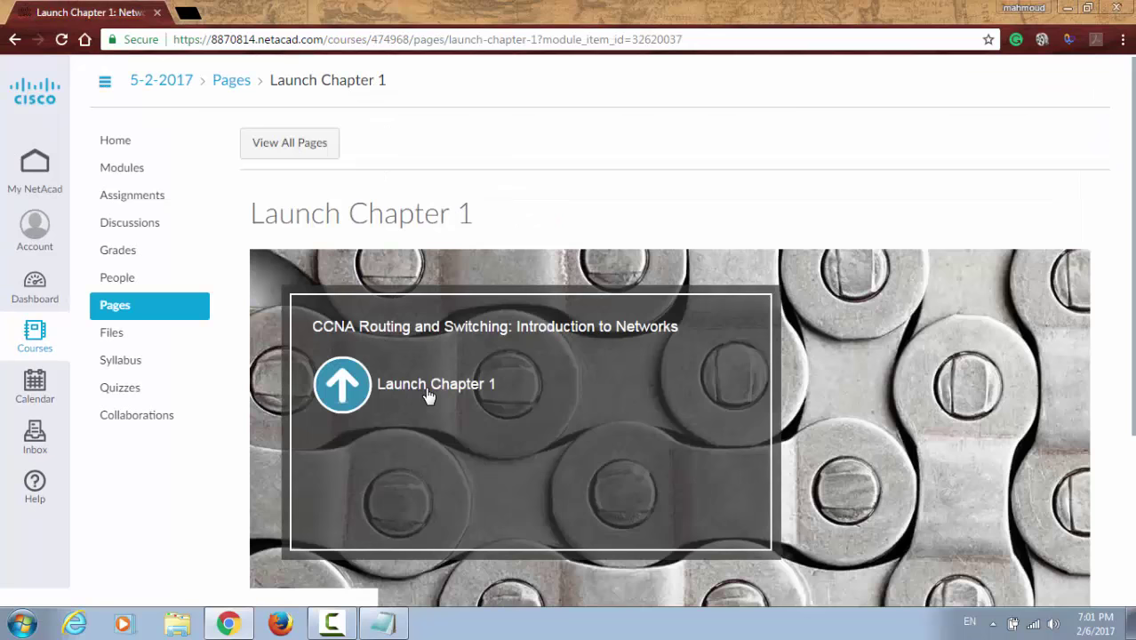
left_click(354, 391)
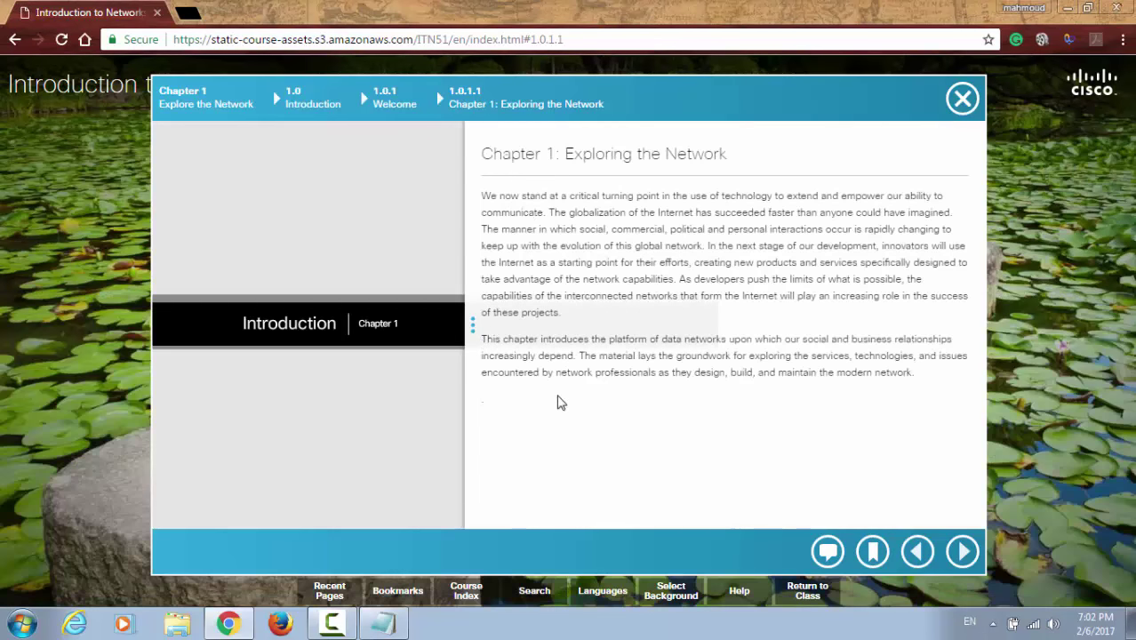
Step: Advance through pages 1.0.1.2, 1.1.1.1 and 1.1.1.2 Technology Then and Now, then Return to Class
left_click(1117, 516)
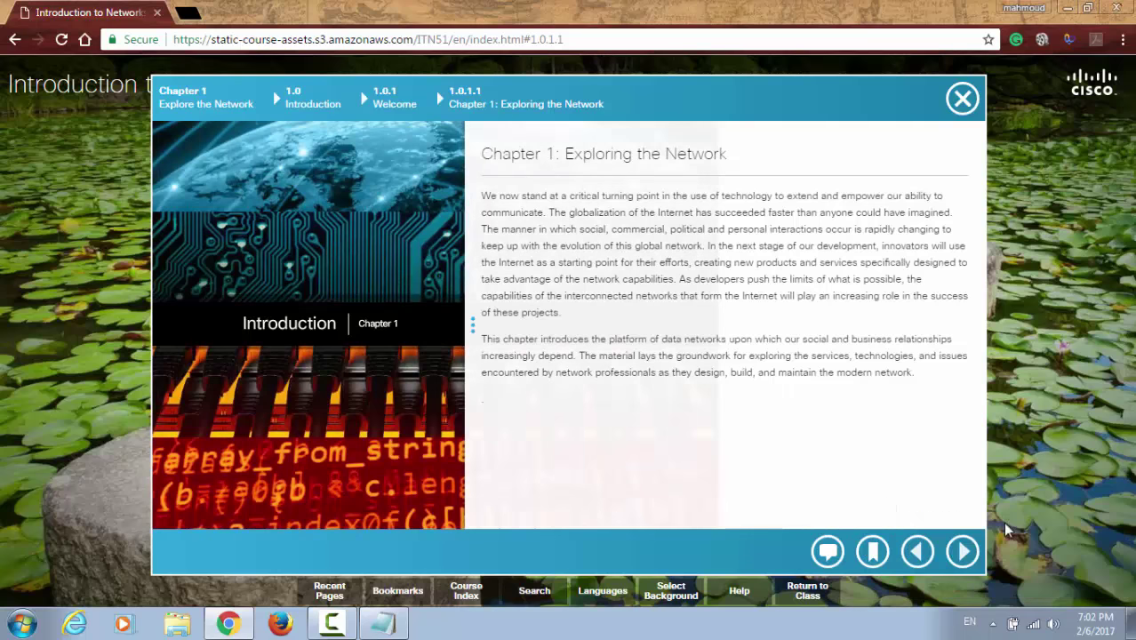
left_click(962, 550)
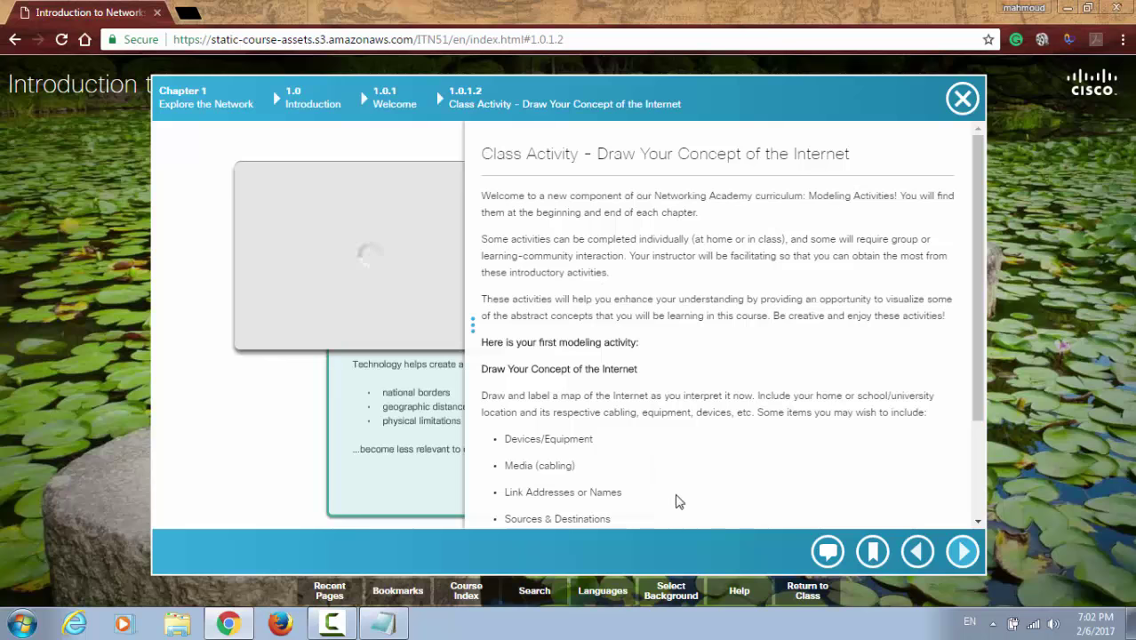
left_click_drag(470, 342, 654, 370)
left_click(965, 554)
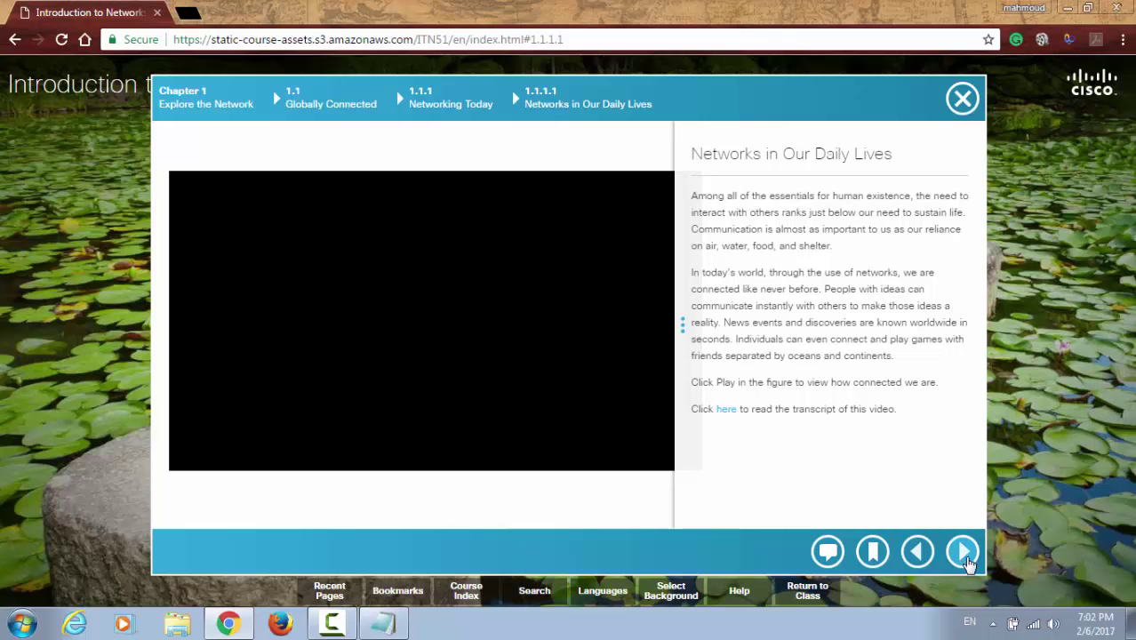
left_click(964, 553)
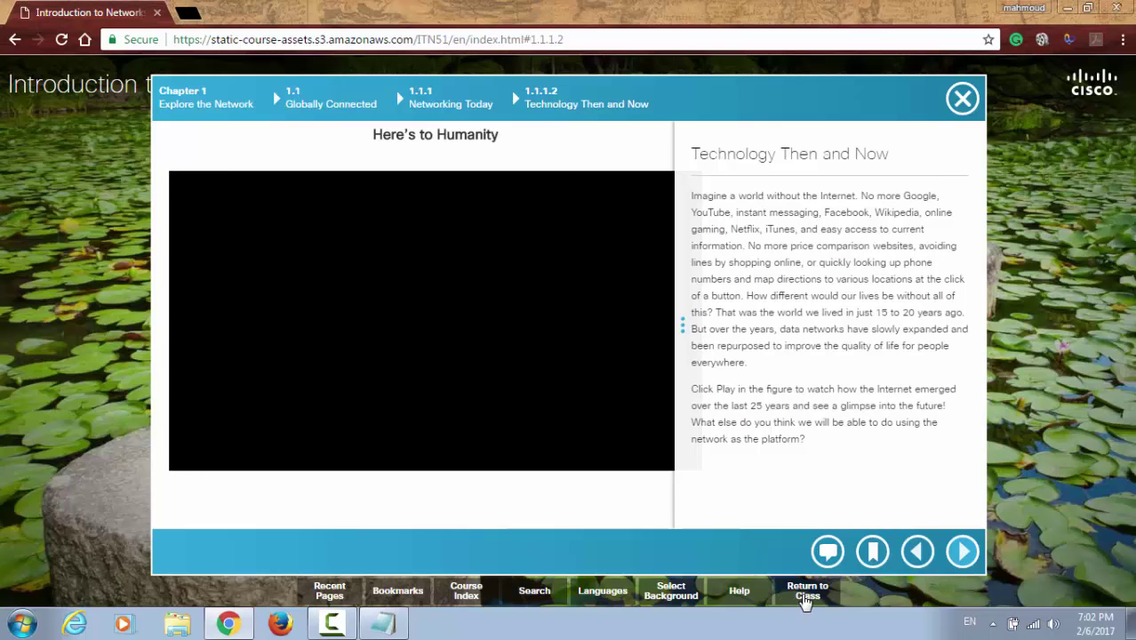
left_click(804, 598)
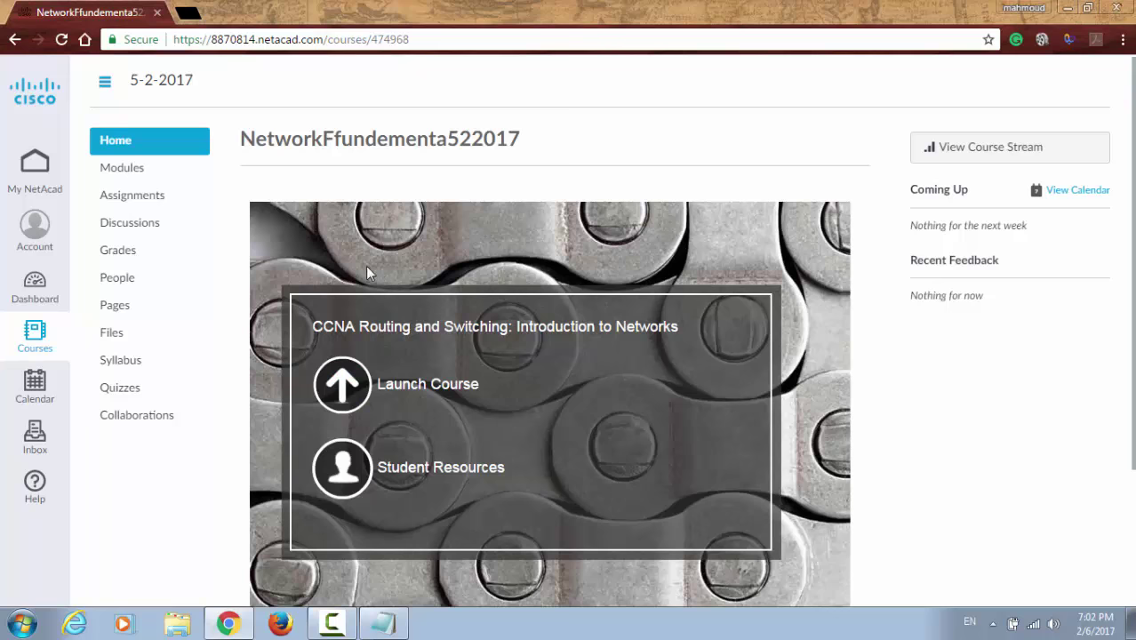
Step: Begin the ITN Chapter 1 Exam from the Assignments list
left_click(163, 204)
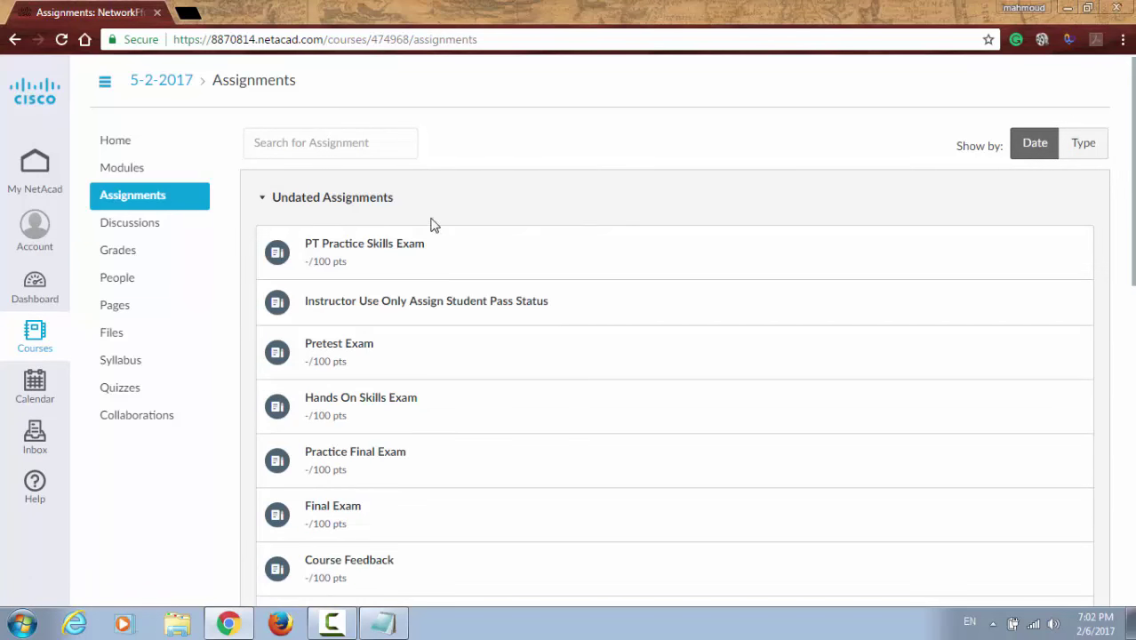
scroll(436, 223, "down", 4)
left_click(371, 285)
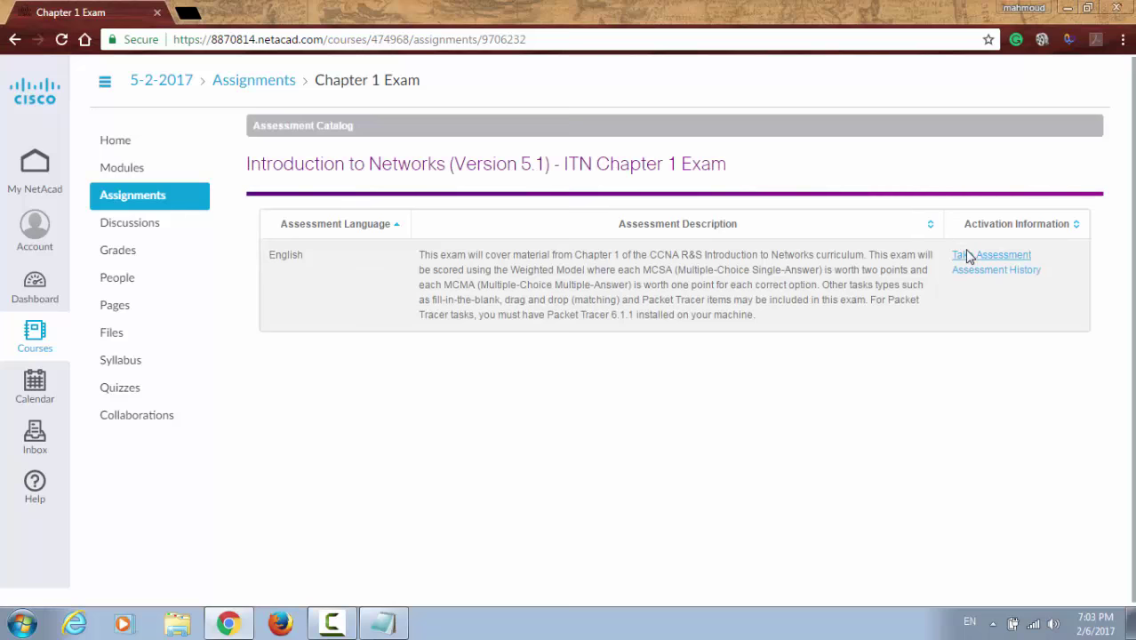
left_click(969, 257)
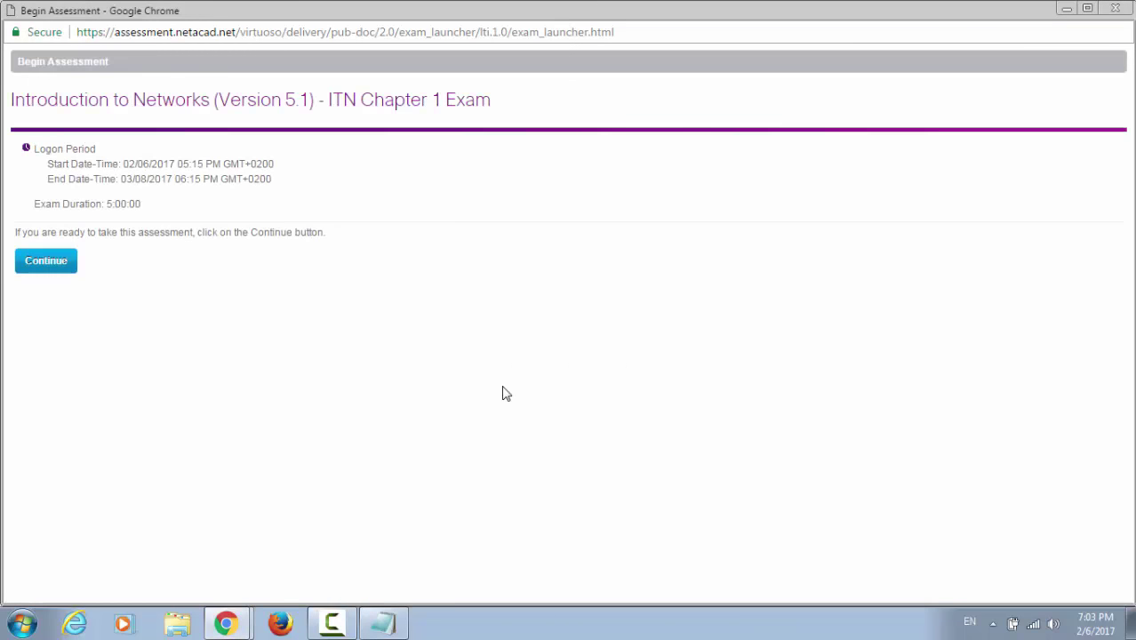
left_click(71, 269)
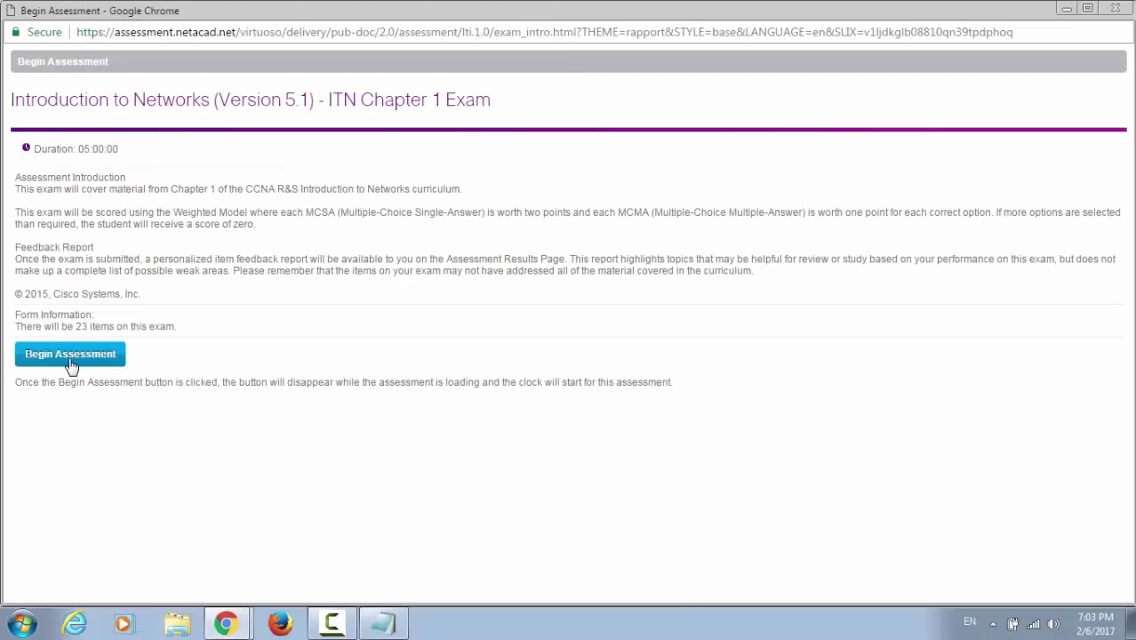
left_click(72, 356)
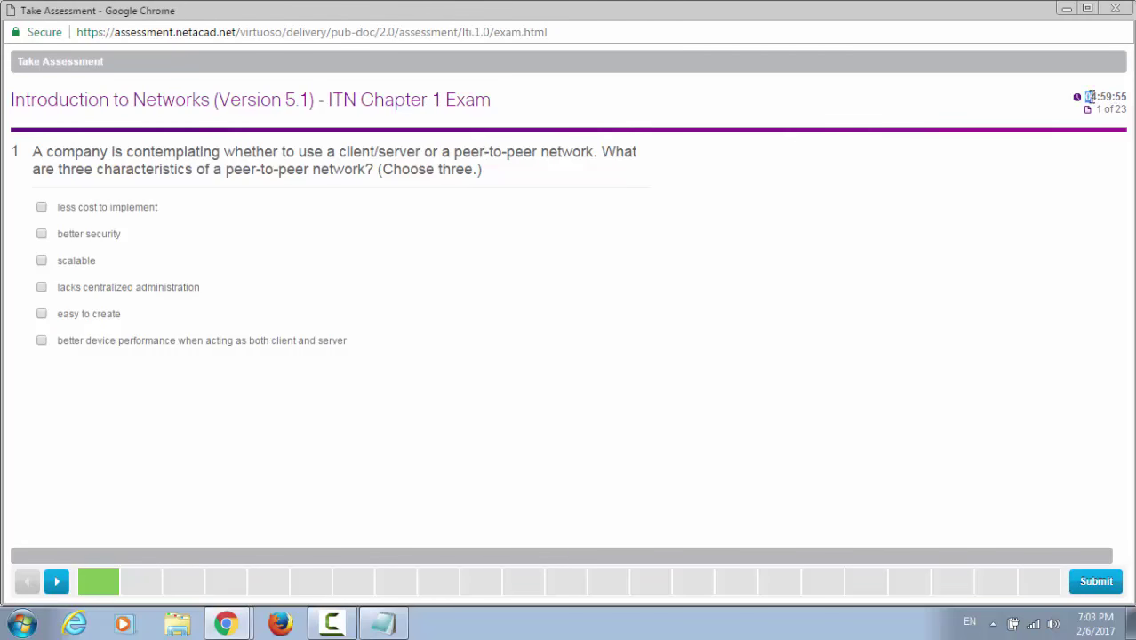
Step: Answer question 1 with better security and scalable, go to question 2, and close the exam
double_click(1114, 96)
left_click(71, 236)
left_click(65, 261)
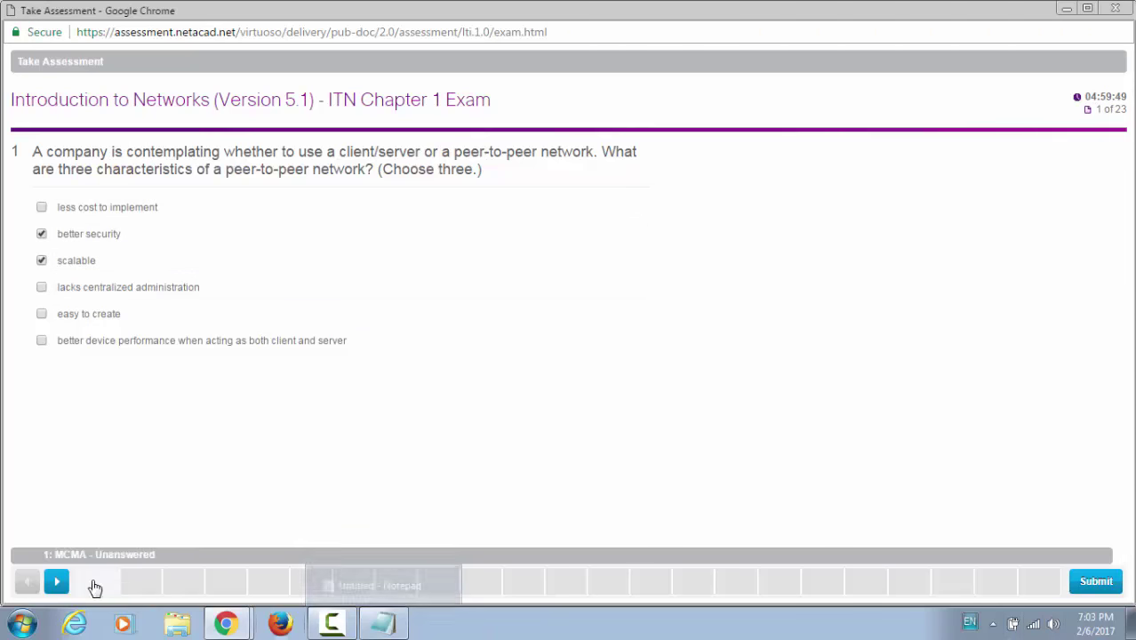
left_click(56, 581)
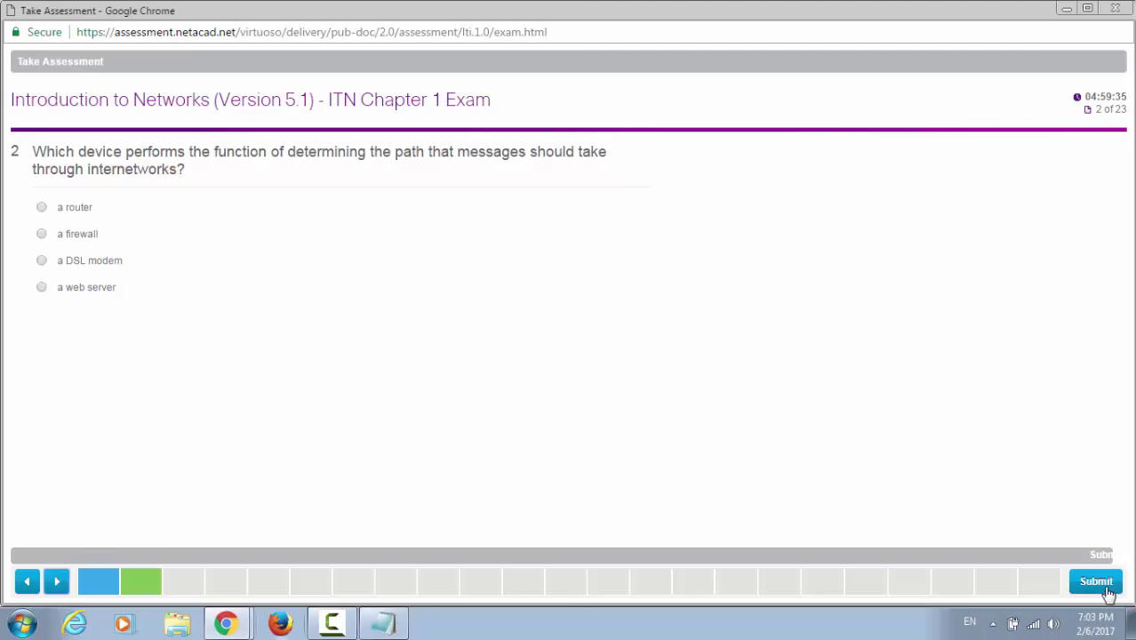
left_click(1115, 8)
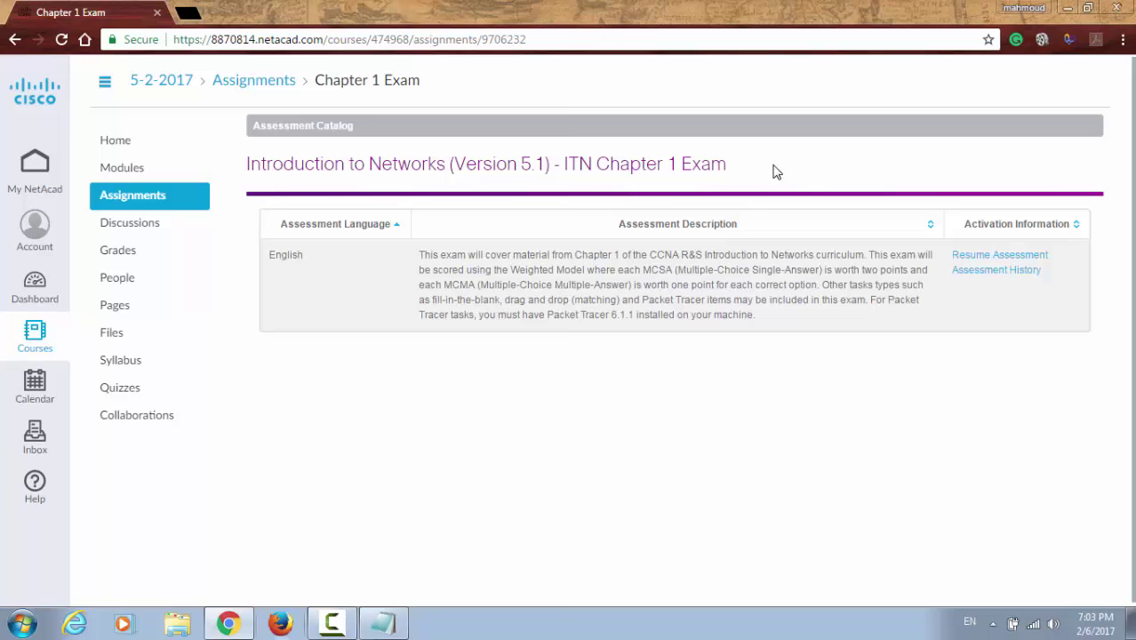
Step: Begin the Course Feedback survey from the Assignments list
left_click(153, 205)
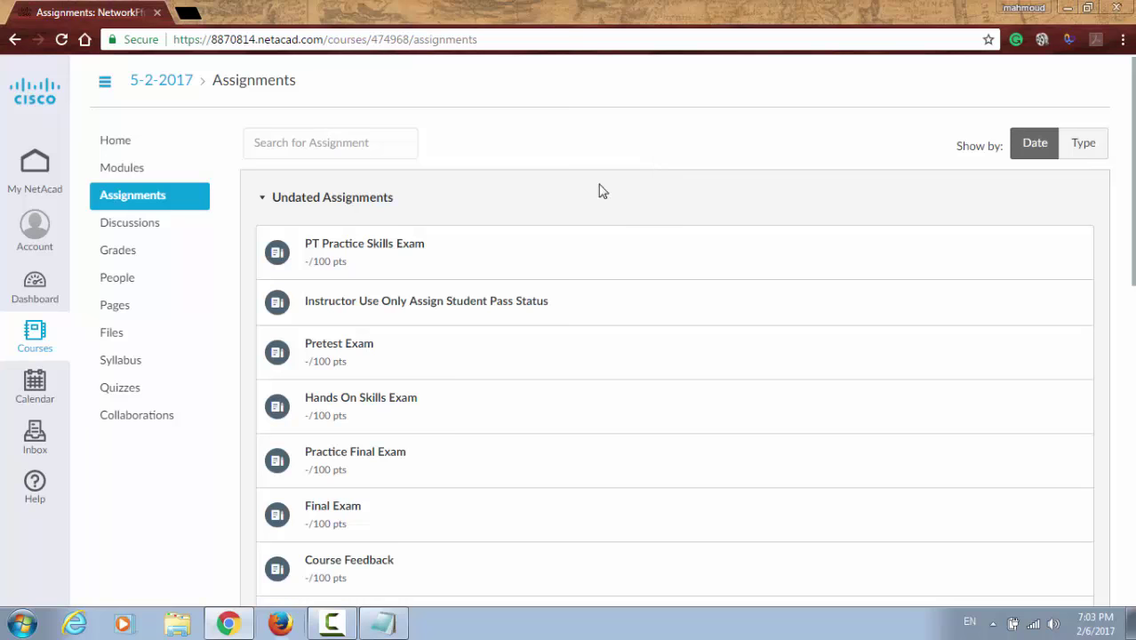
scroll(378, 356, "down", 2)
left_click(374, 399)
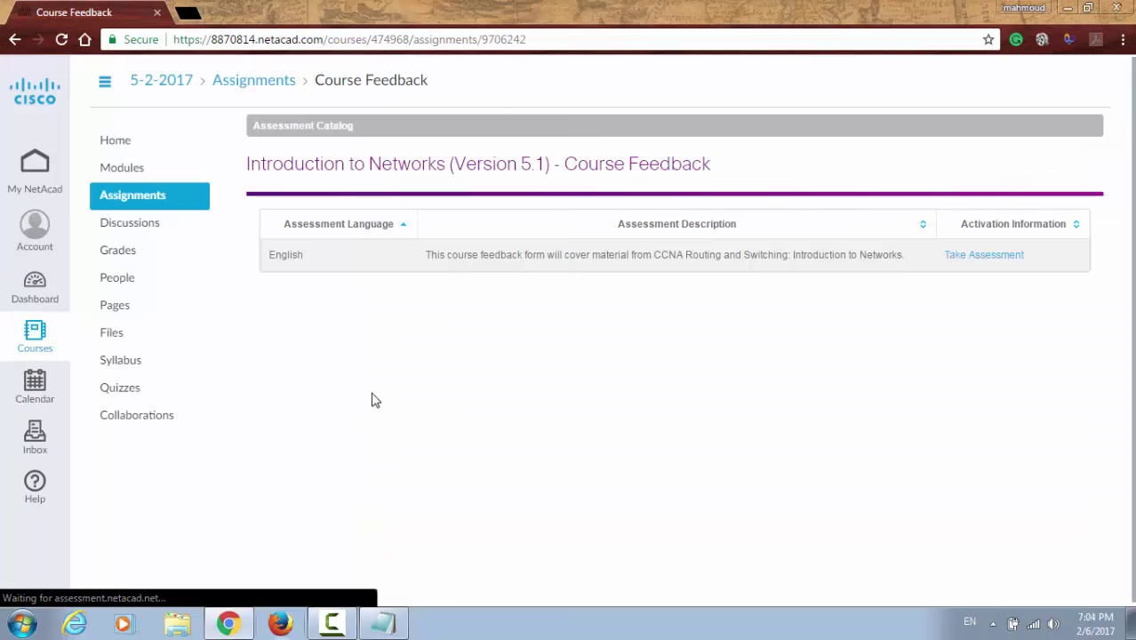
left_click(971, 263)
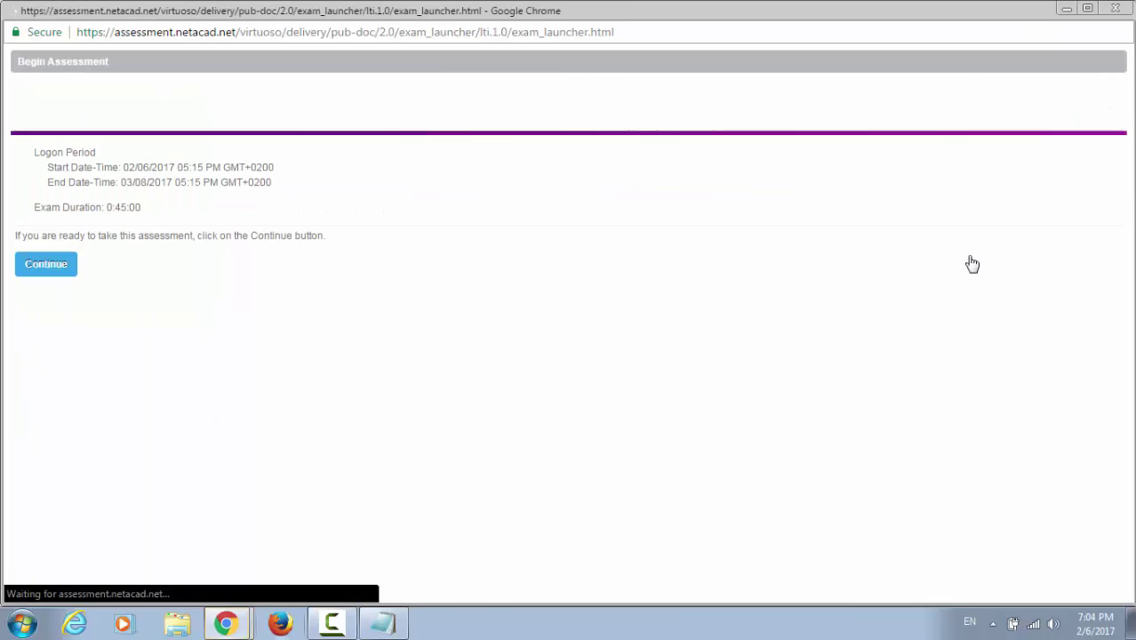
left_click(37, 269)
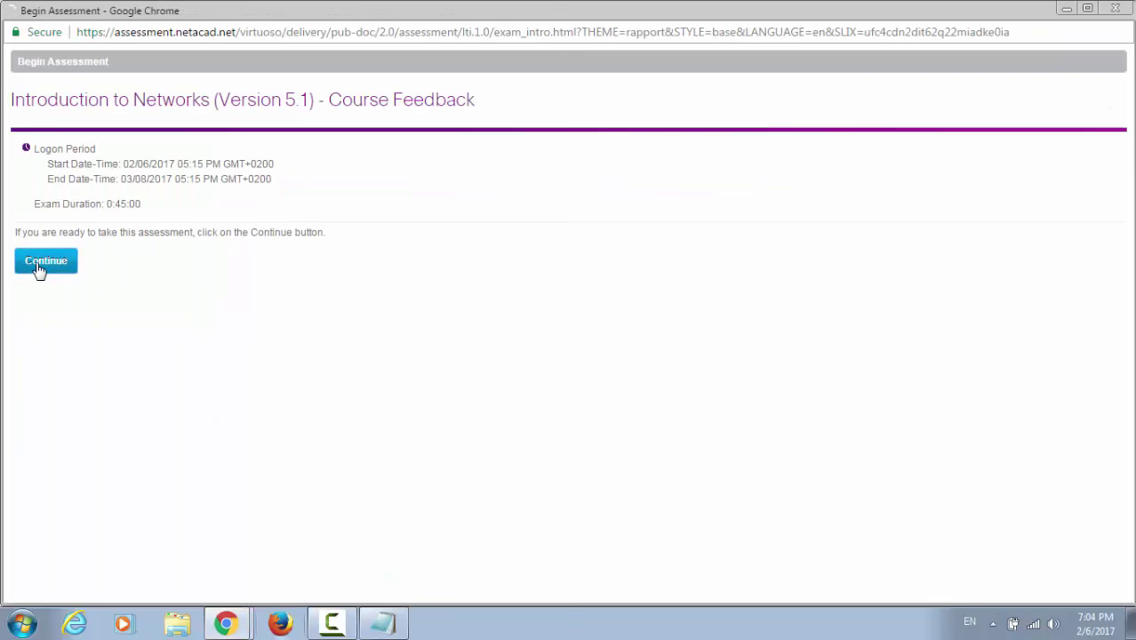
left_click(58, 307)
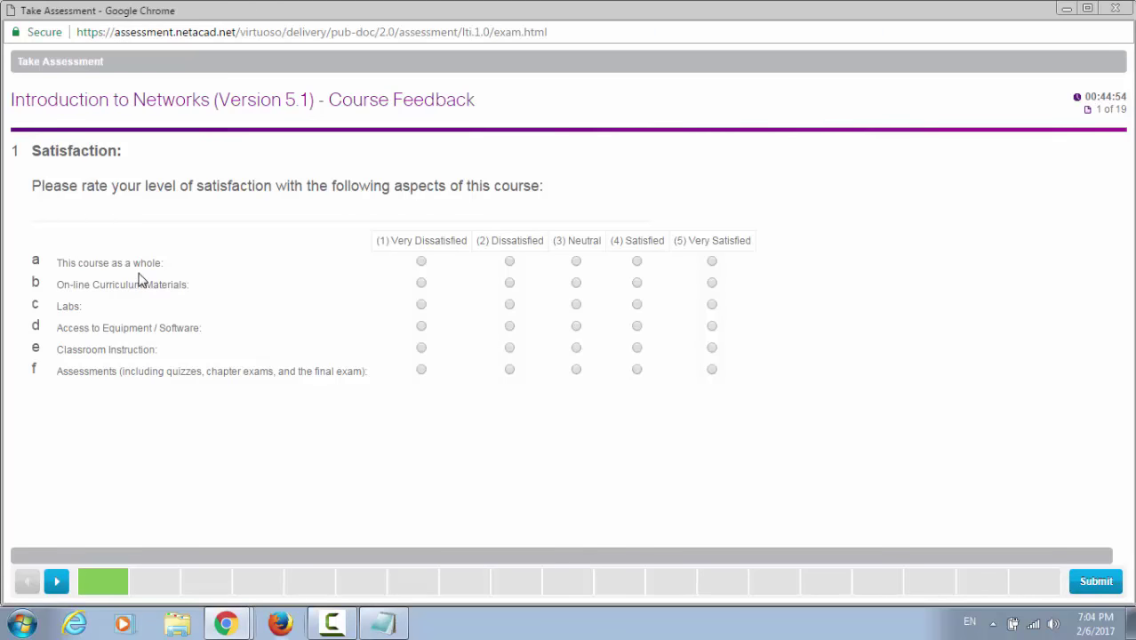
Step: Rate all six rows (5) Very Satisfied, then submit and confirm the survey
left_click_drag(341, 271, 432, 247)
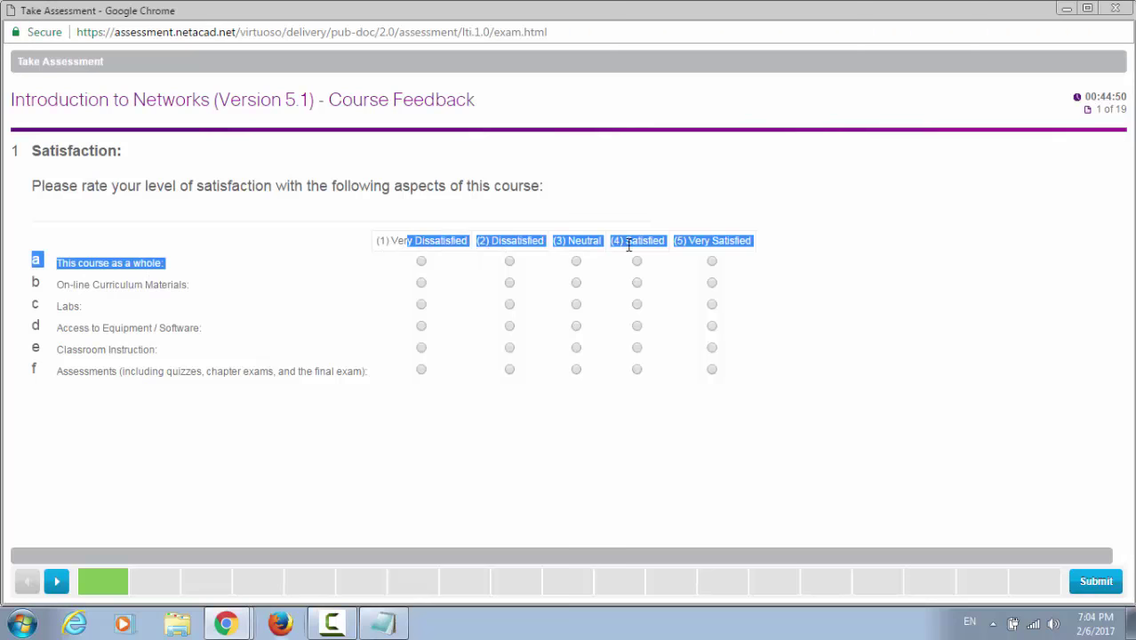
left_click(712, 263)
left_click(712, 282)
left_click(712, 304)
left_click(715, 337)
left_click(712, 326)
left_click(712, 348)
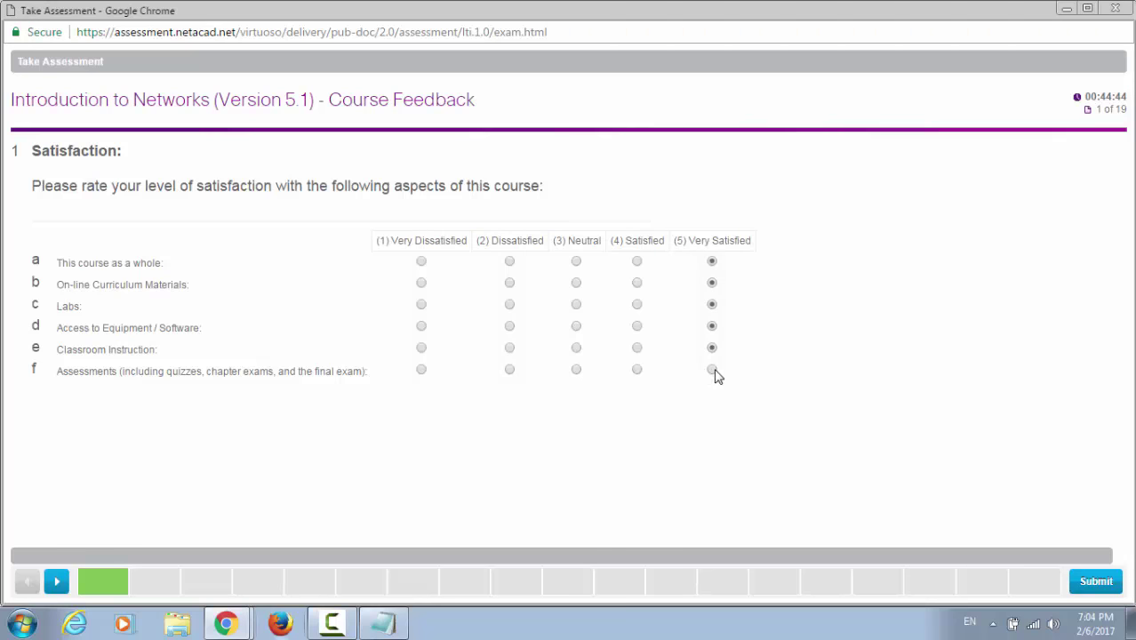
left_click(712, 369)
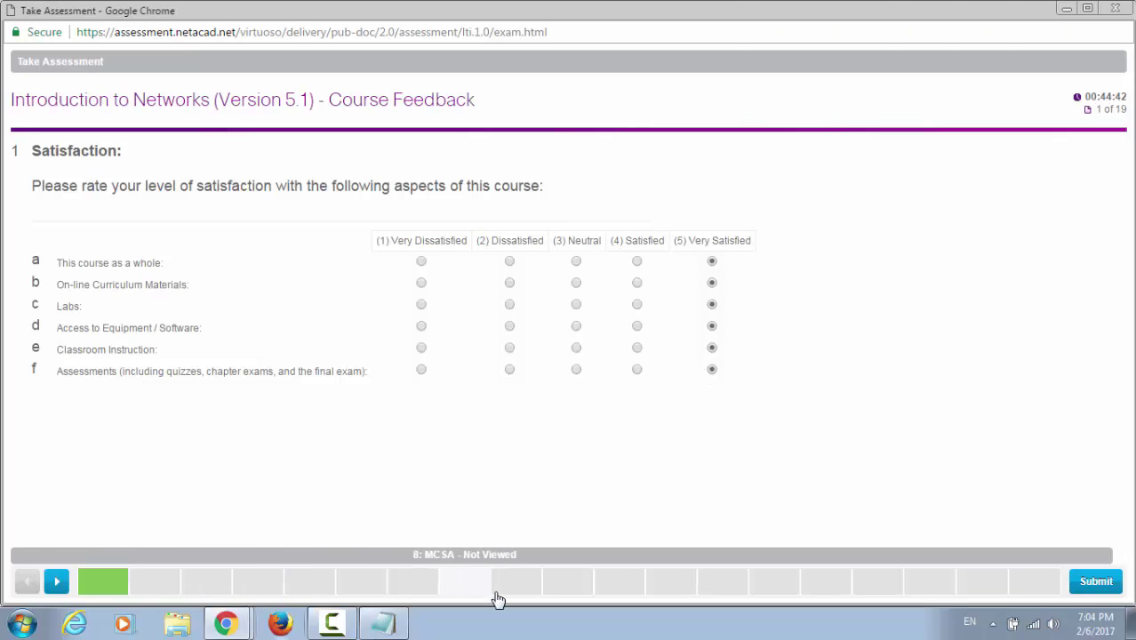
left_click(1085, 592)
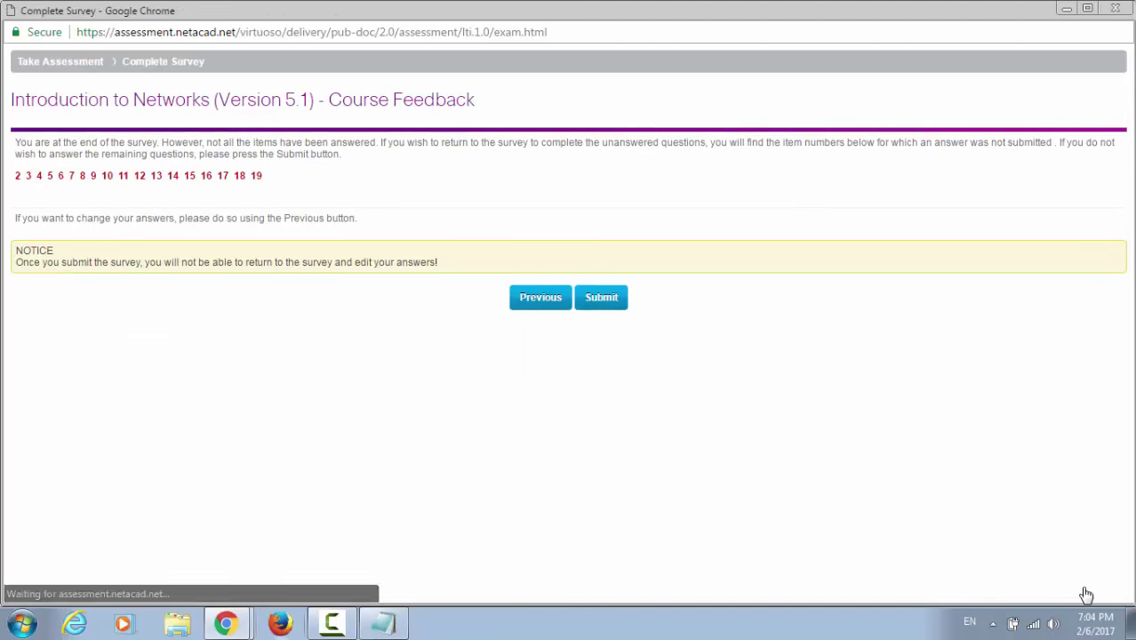
left_click(614, 305)
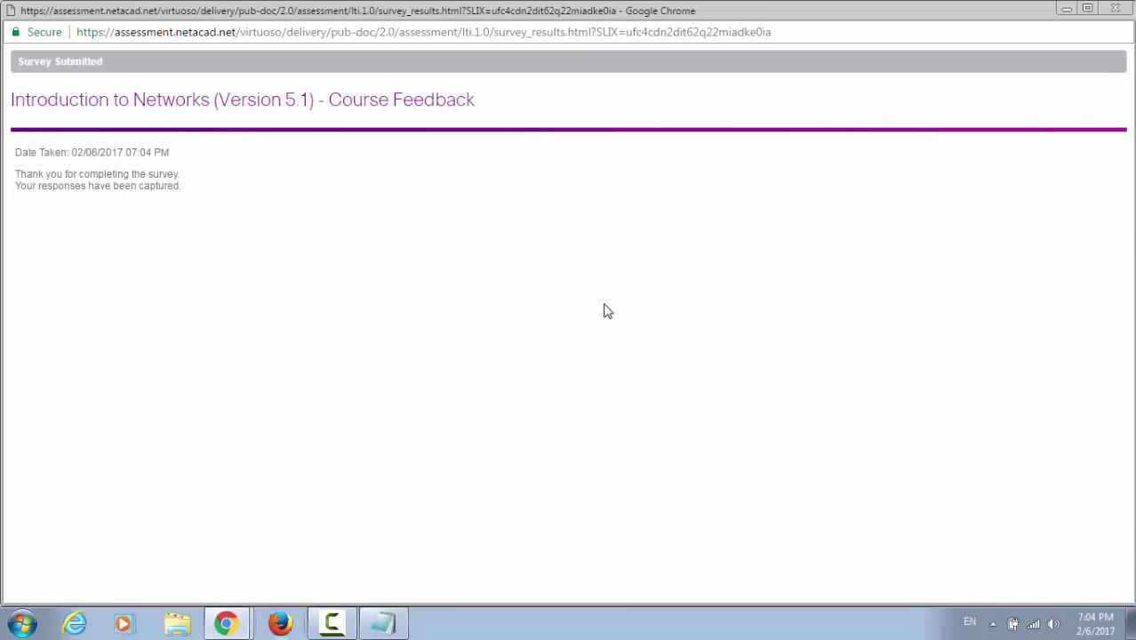
Step: Close the survey, begin the ITN Final Exam at question 1 of 54, then close its window
left_click(1116, 8)
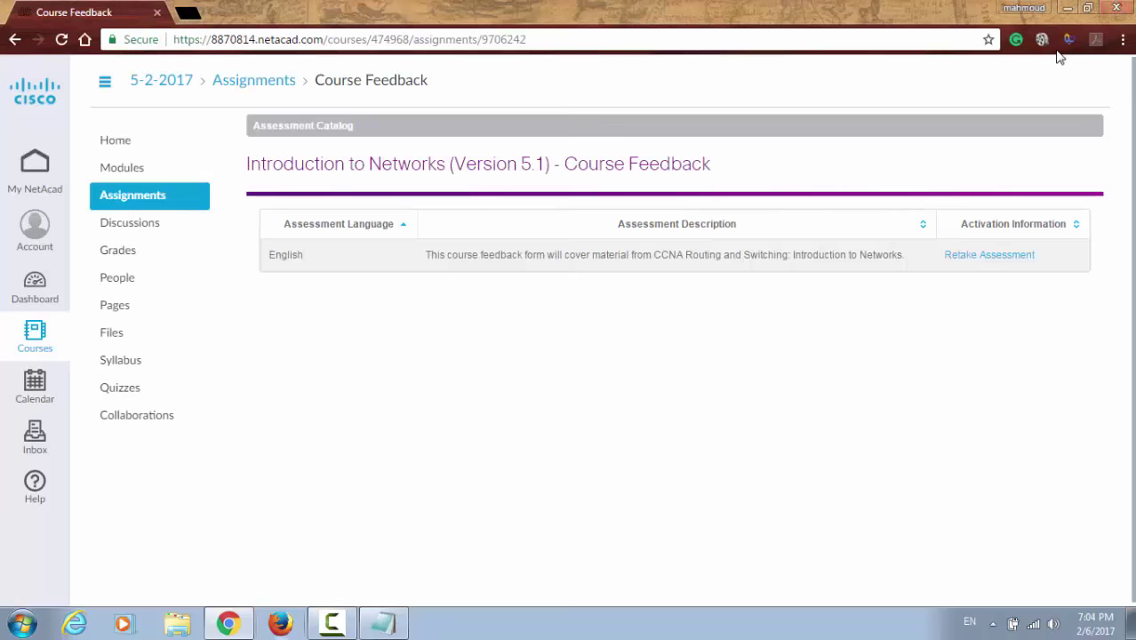
left_click(147, 200)
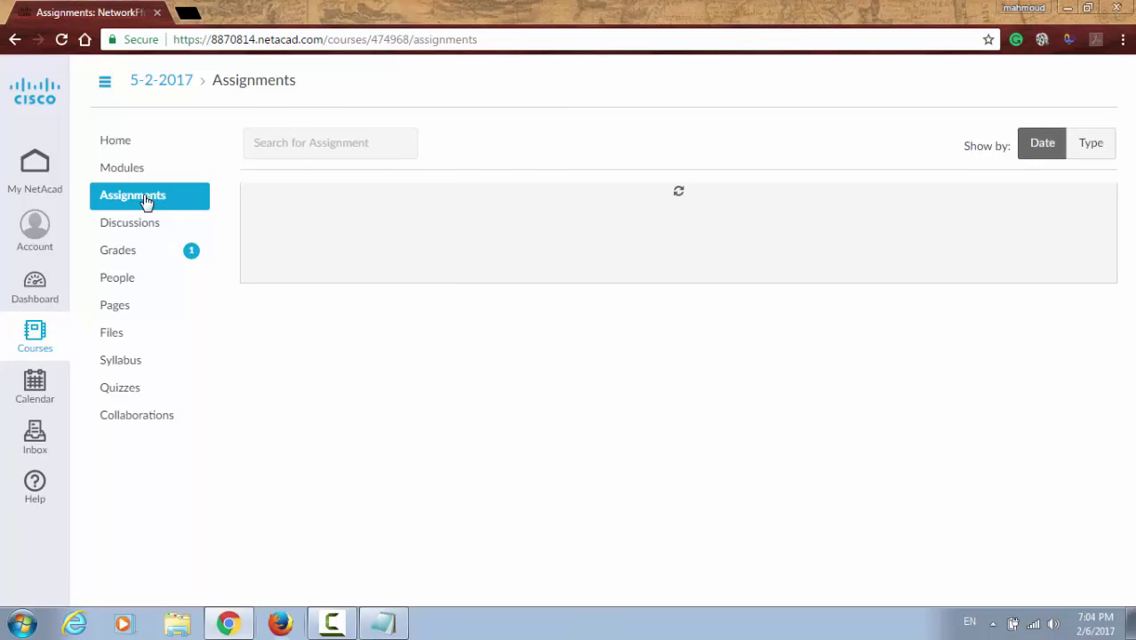
scroll(381, 365, "down", 2)
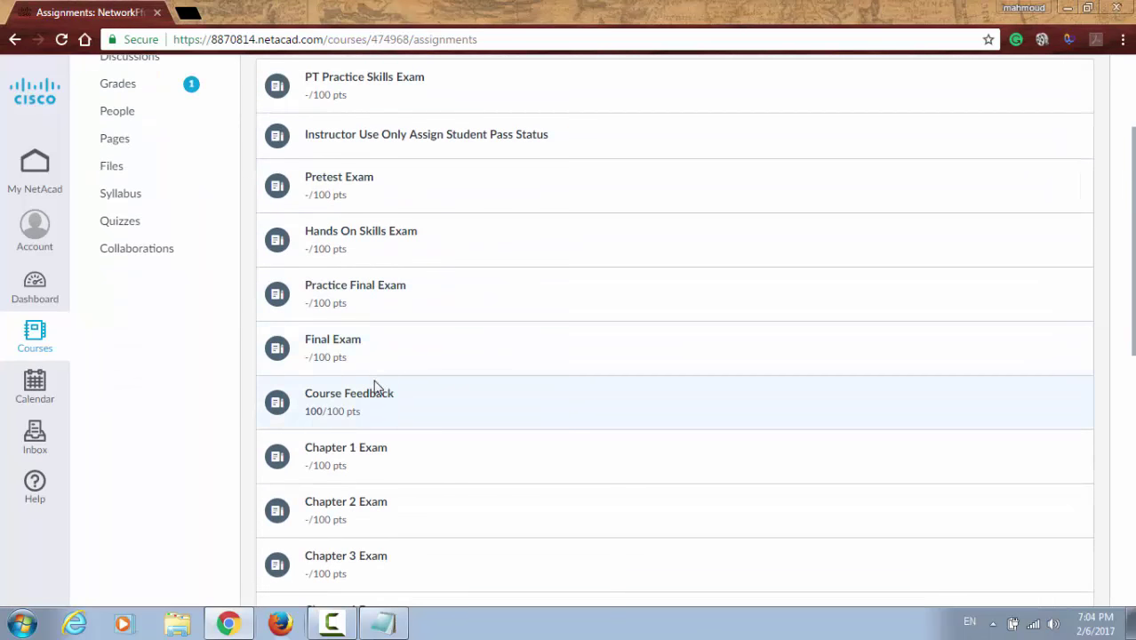
left_click(337, 347)
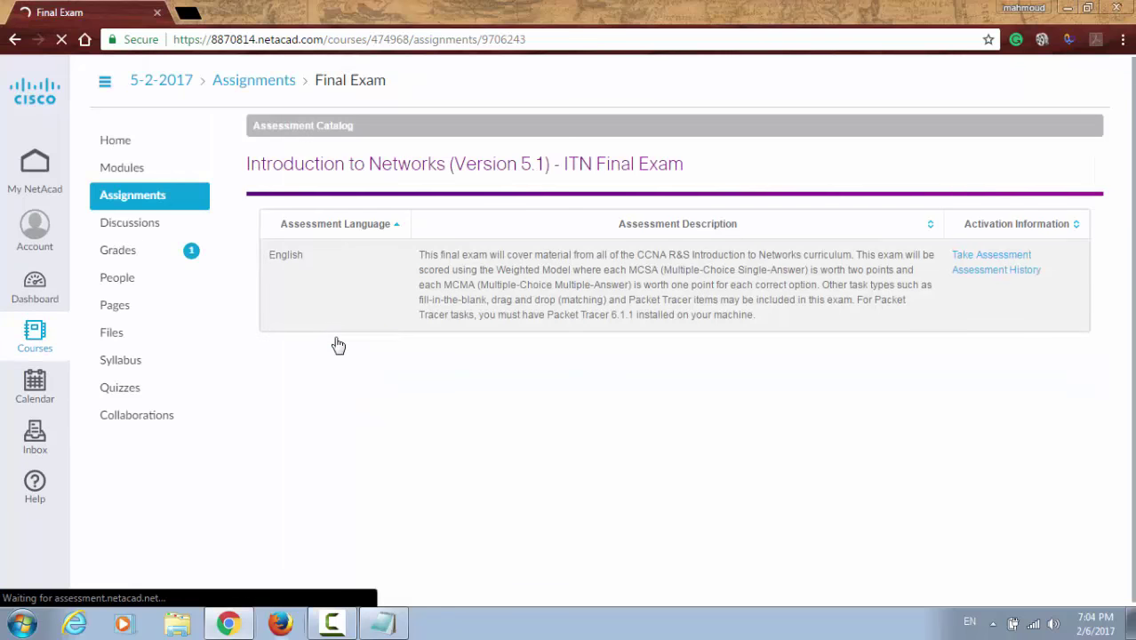
left_click(971, 260)
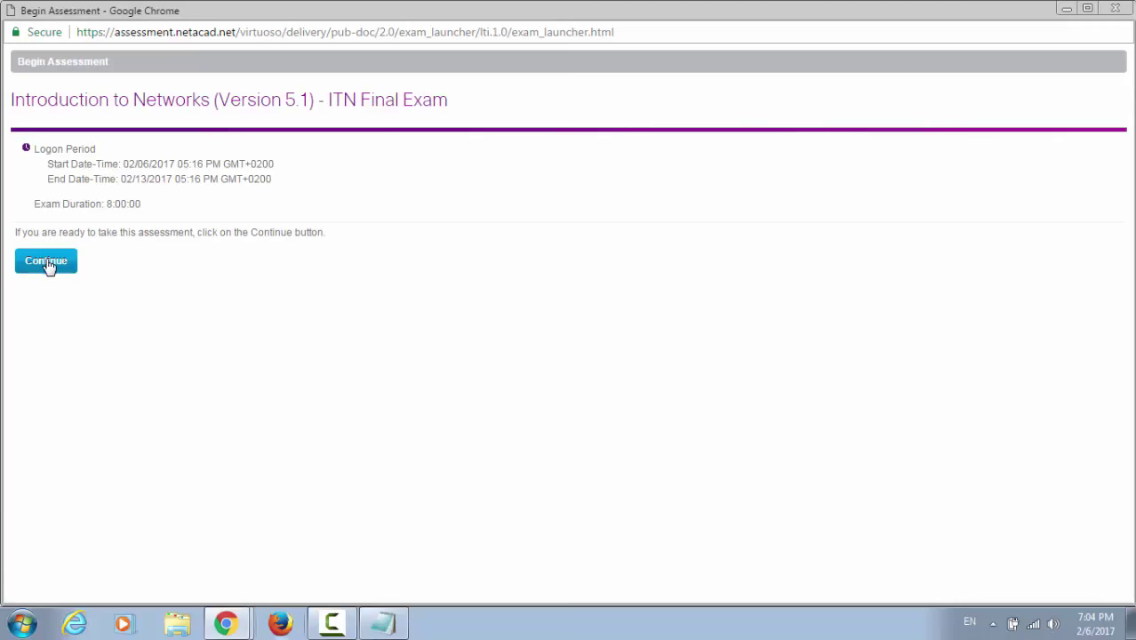
left_click(48, 265)
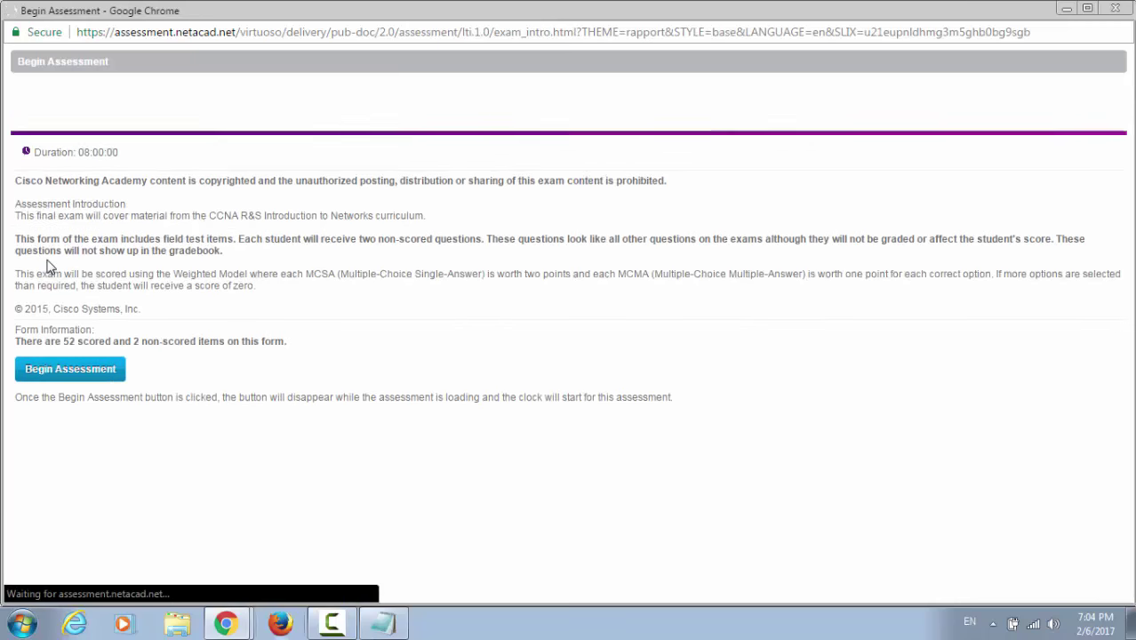
left_click(60, 370)
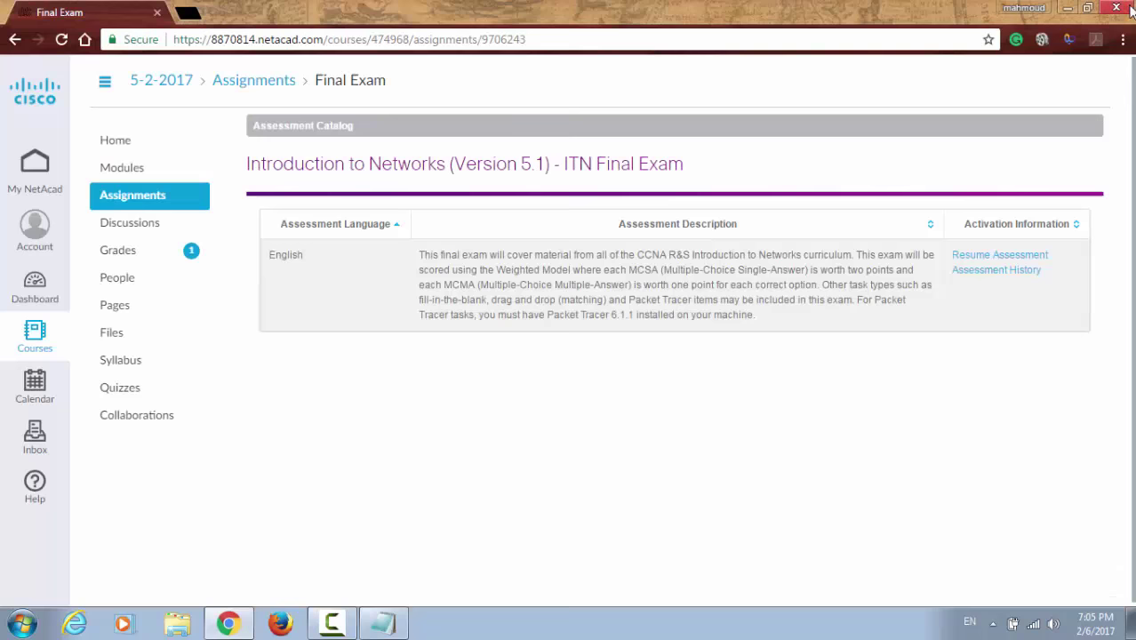
left_click(1115, 8)
Step: Go to the My NetAcad home page and show the user menu's Sign Out option
left_click(41, 176)
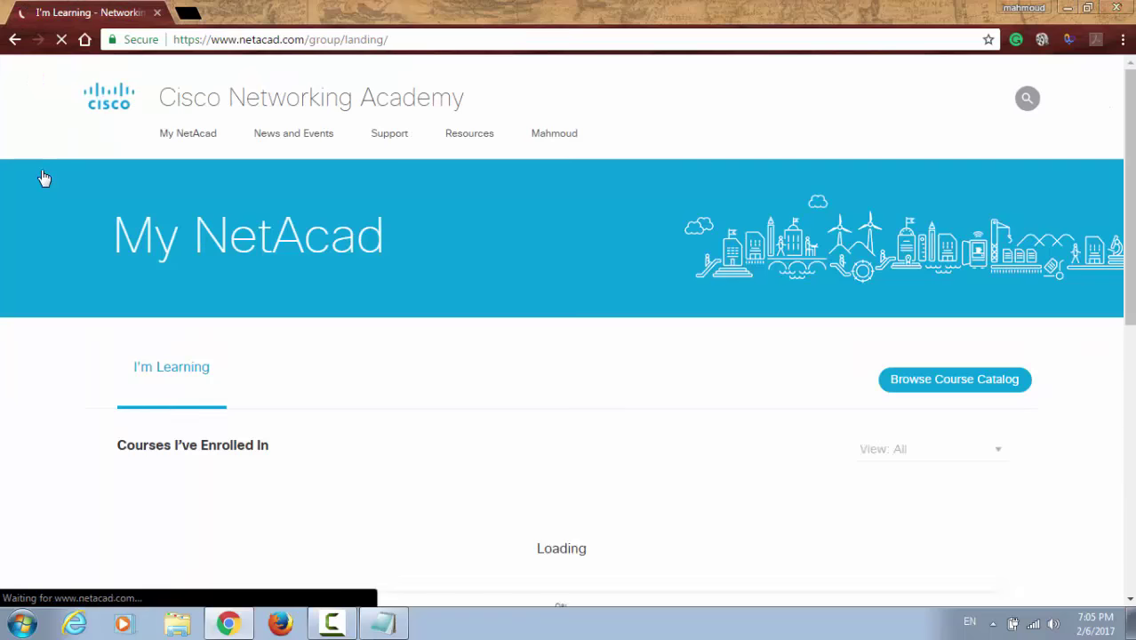
mouse_move(551, 132)
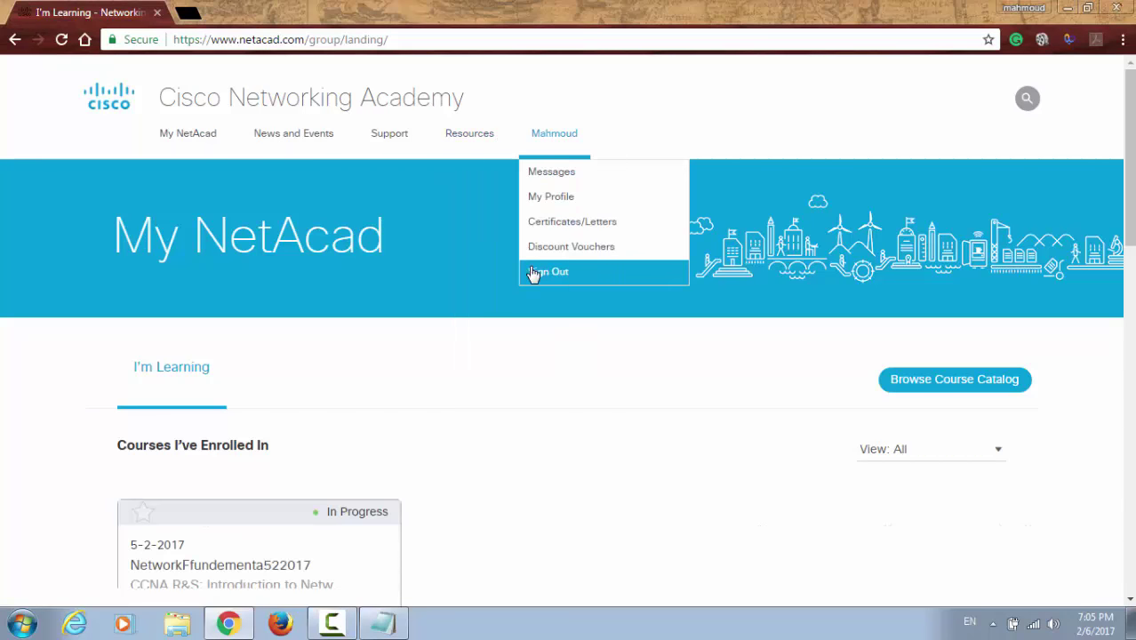